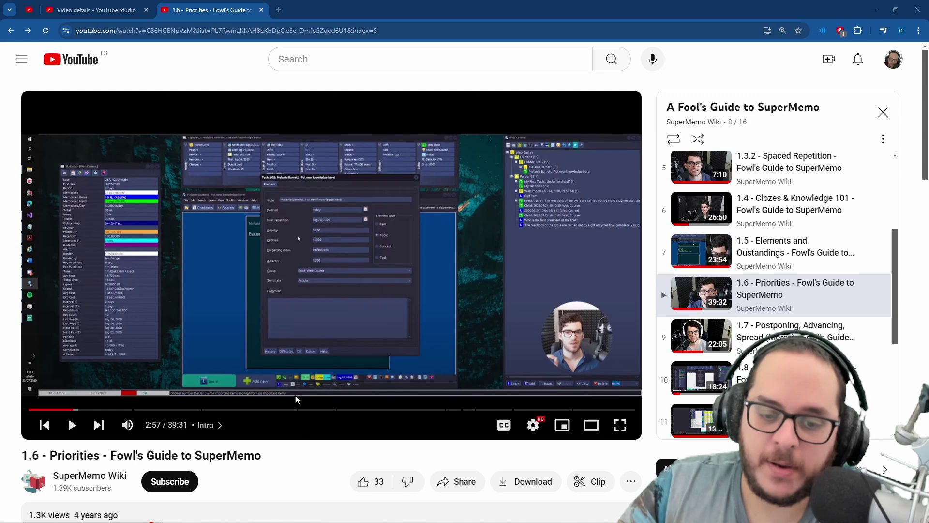
Step: Expand the [1], [2] and [4] Don't mess with that! branches to reveal hello kitty
click(272, 517)
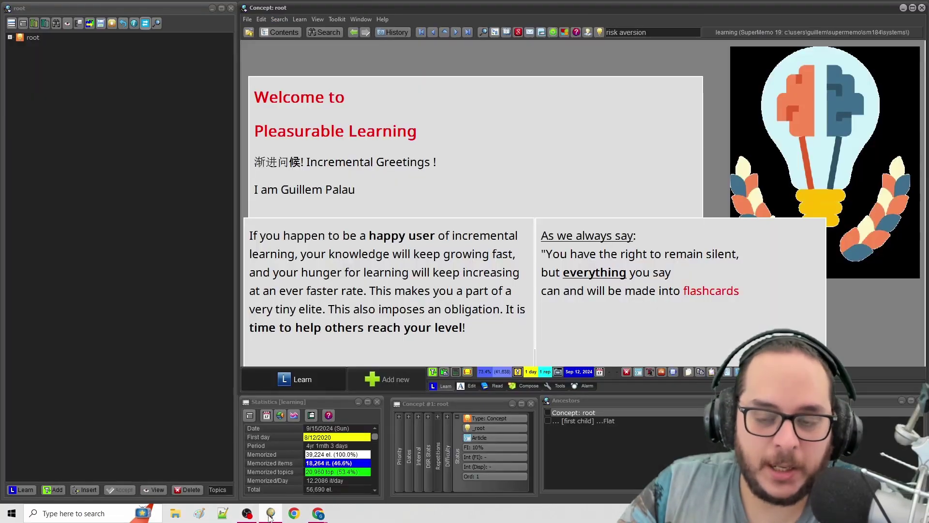
click(18, 260)
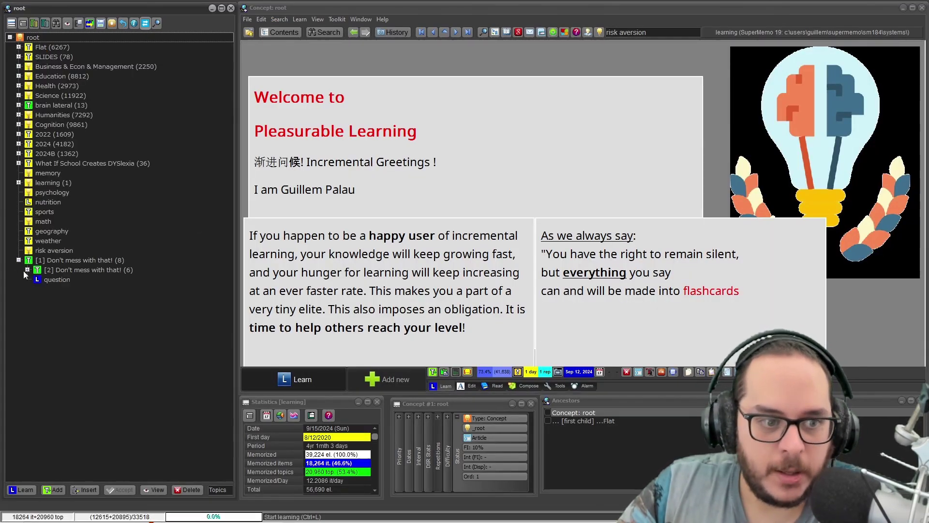
click(27, 270)
click(57, 291)
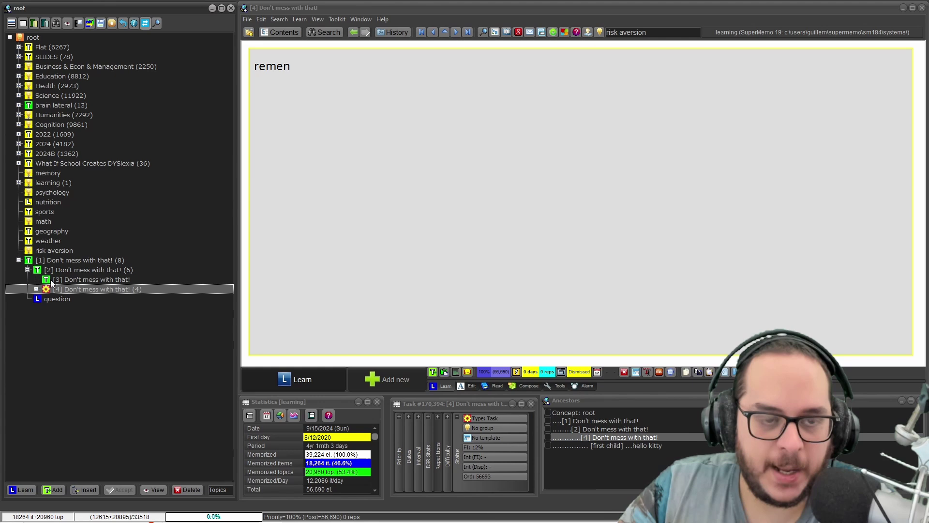
click(36, 288)
Step: Open the Task properties of element [6] and select its description line
key(alt+n)
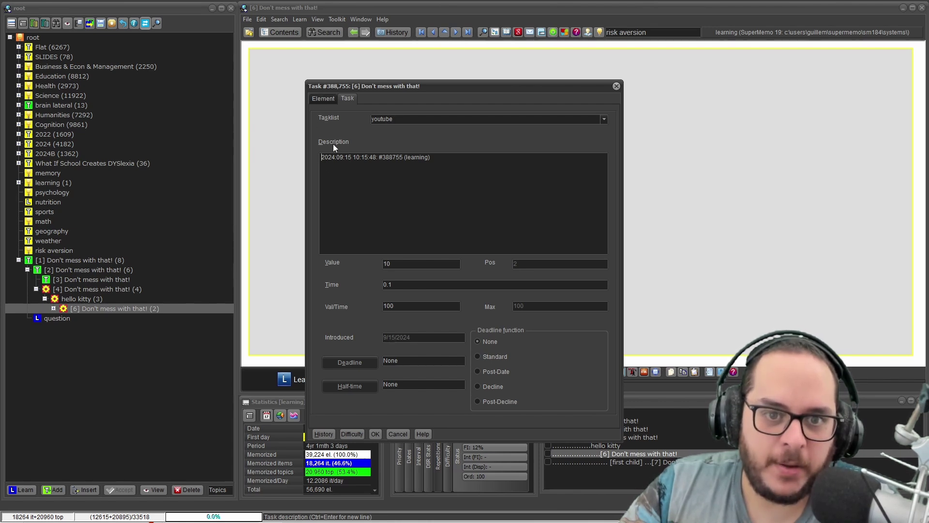
drag(331, 158, 435, 162)
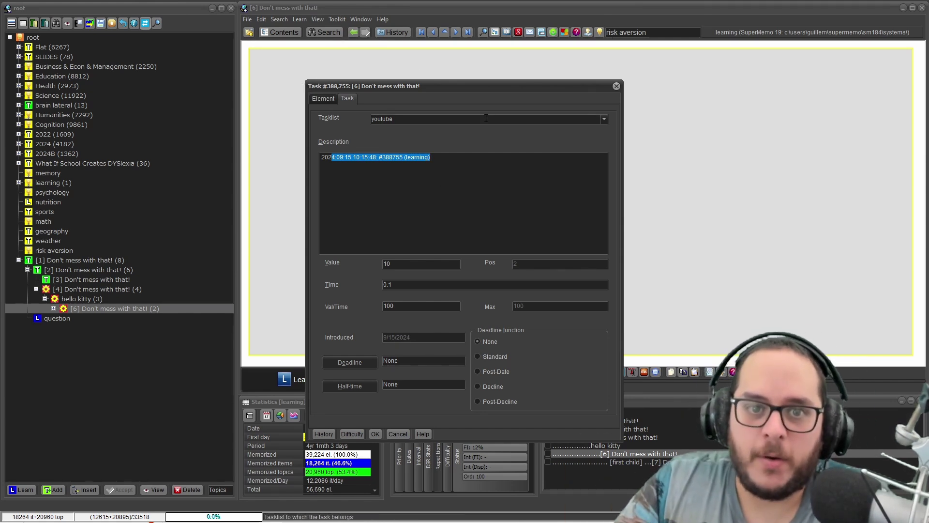
click(438, 183)
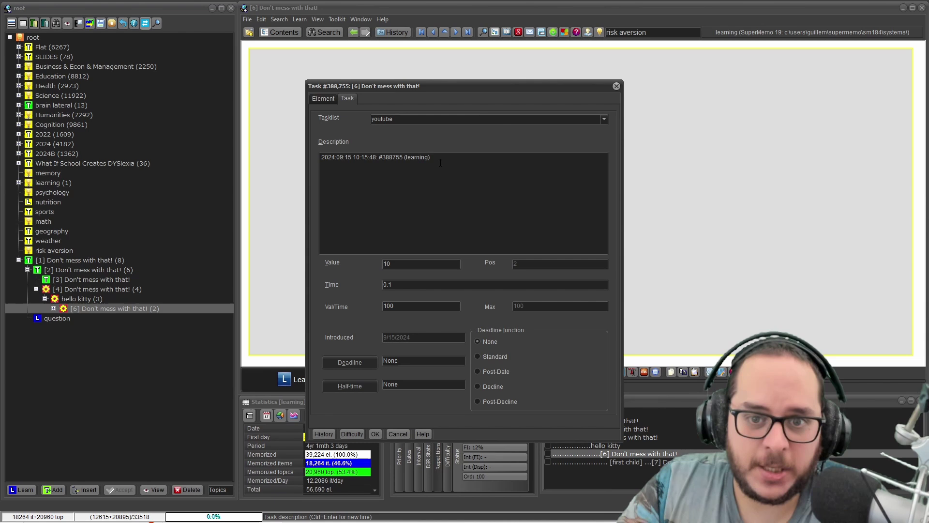
drag(440, 163, 245, 162)
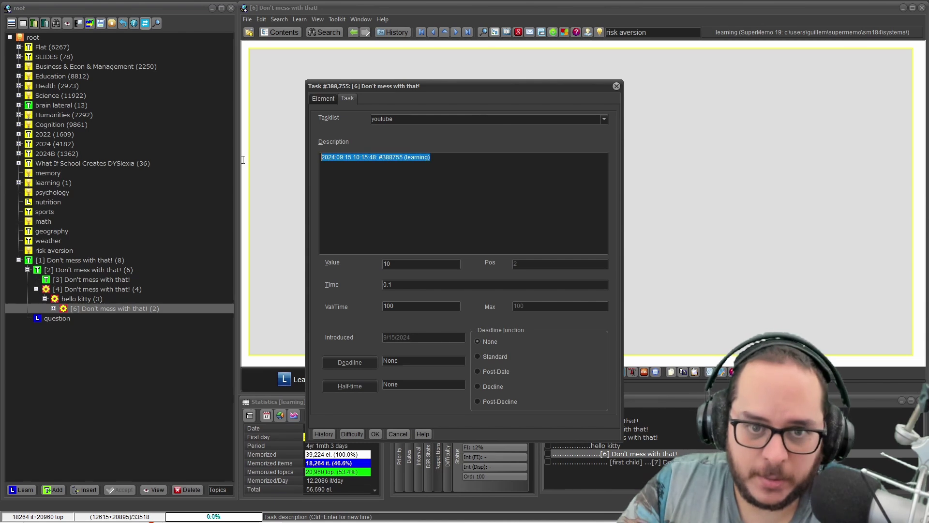
Step: Check task [6]'s Element tab, confirm its Comment field is empty, and close the dialog
click(323, 98)
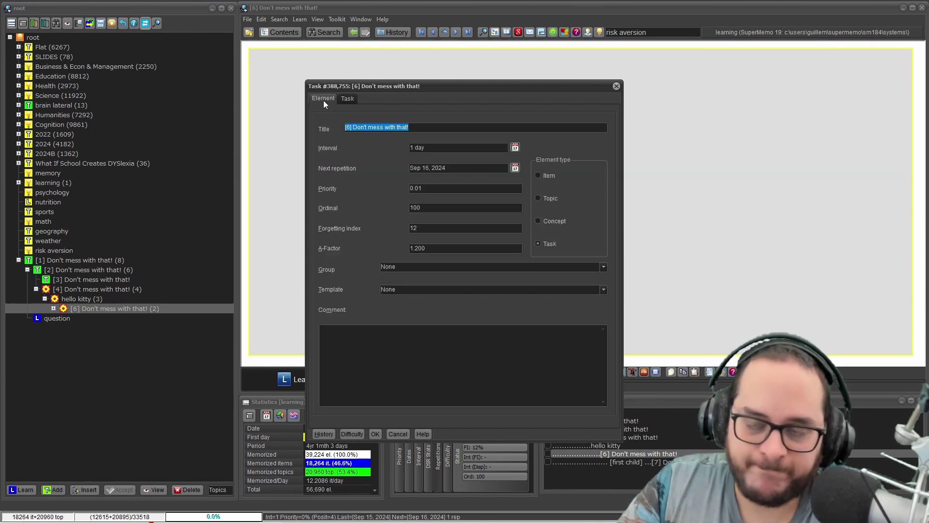
click(344, 338)
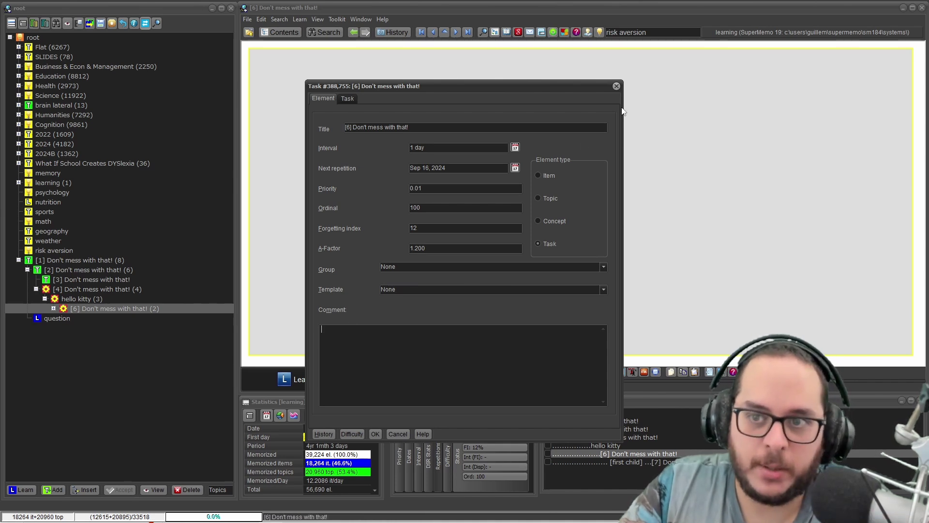
click(617, 86)
Step: Open the Comment registry and step through the 12 / 1230, course and links comments
click(284, 19)
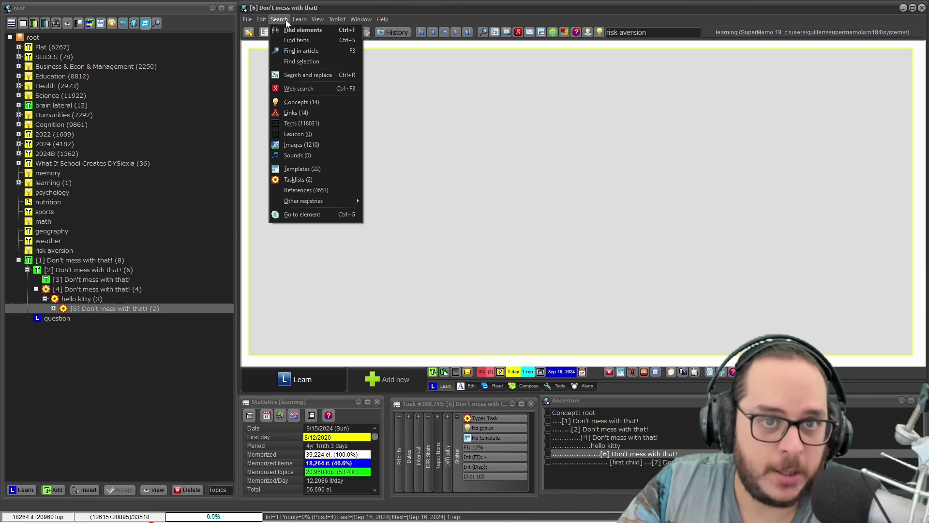
mouse_move(318, 200)
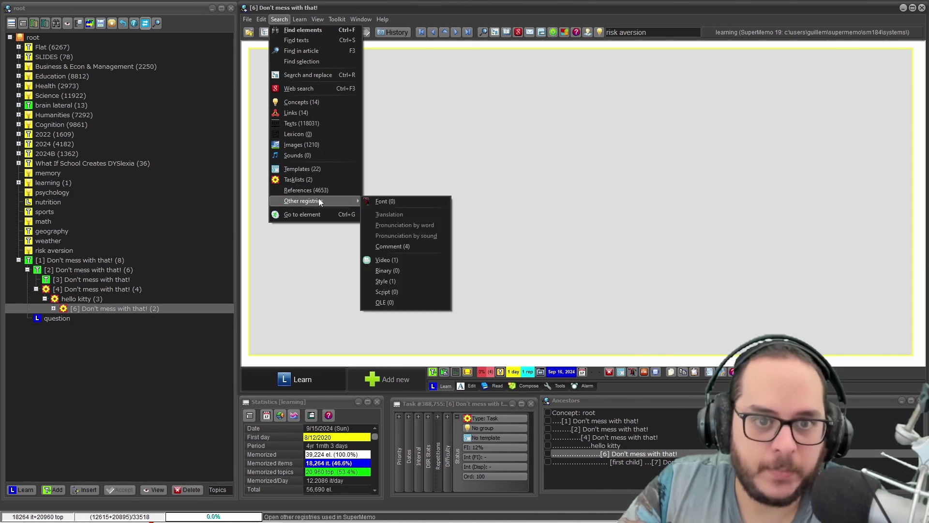
click(406, 248)
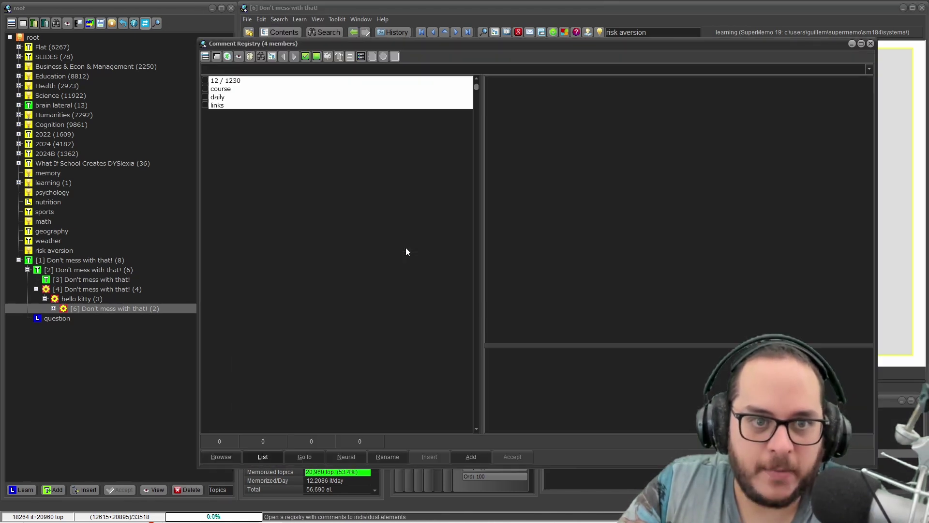
click(237, 81)
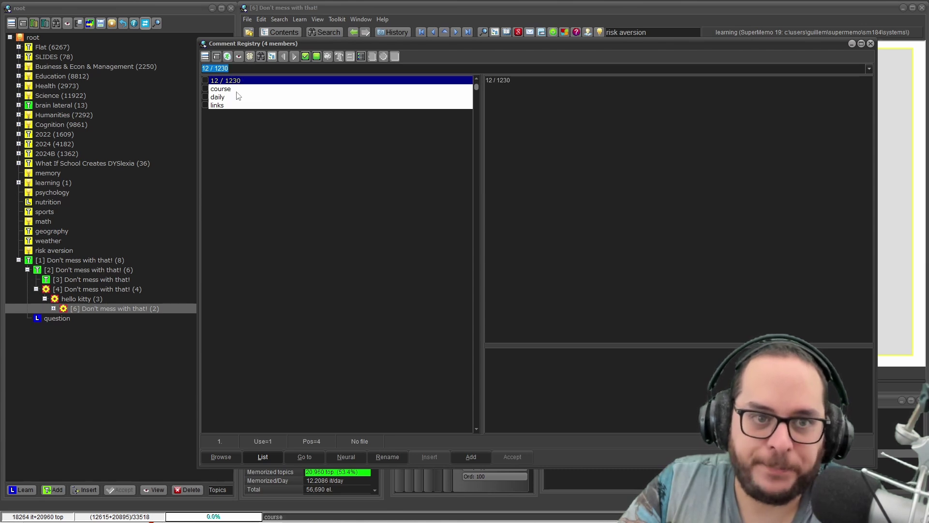
key(Down)
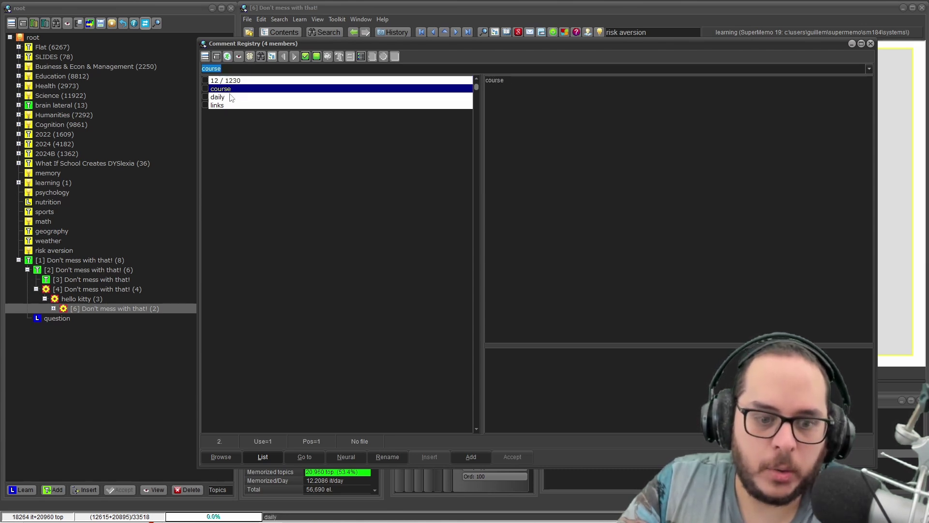
key(Down)
key(Down)
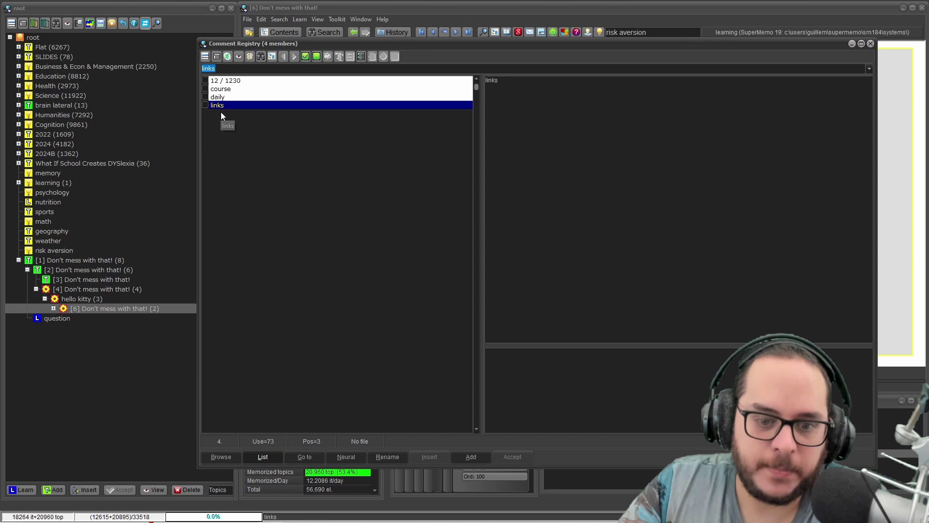
Step: Move the registry window aside and open topic #275,569 from the links list
click(665, 48)
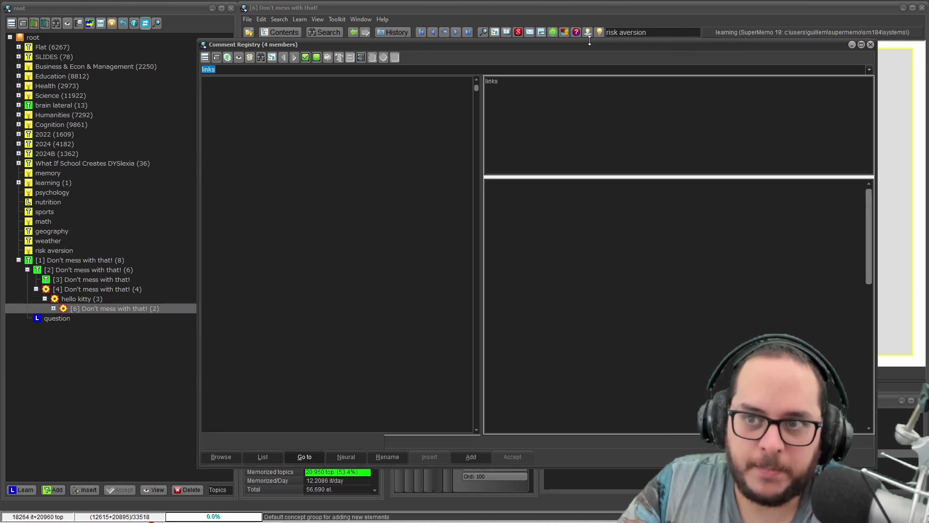
drag(608, 45, 515, 72)
mouse_move(338, 508)
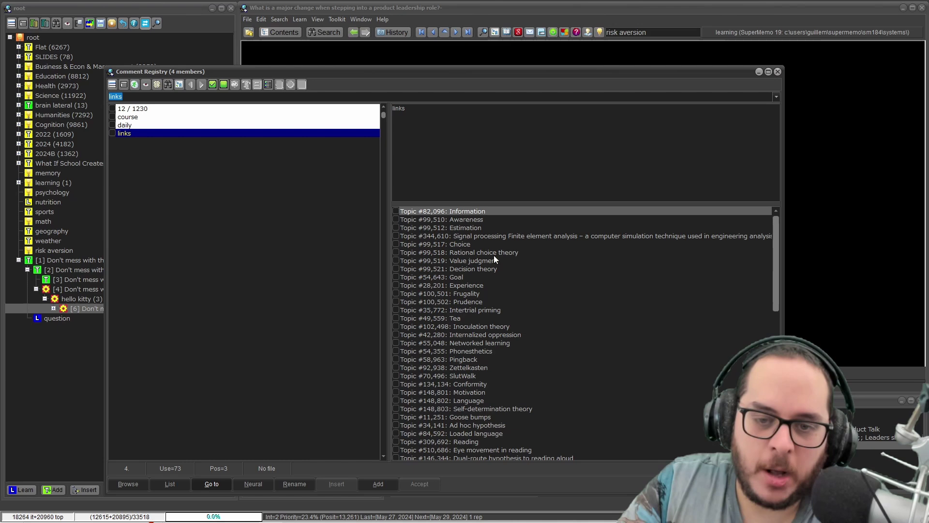
drag(773, 248, 776, 368)
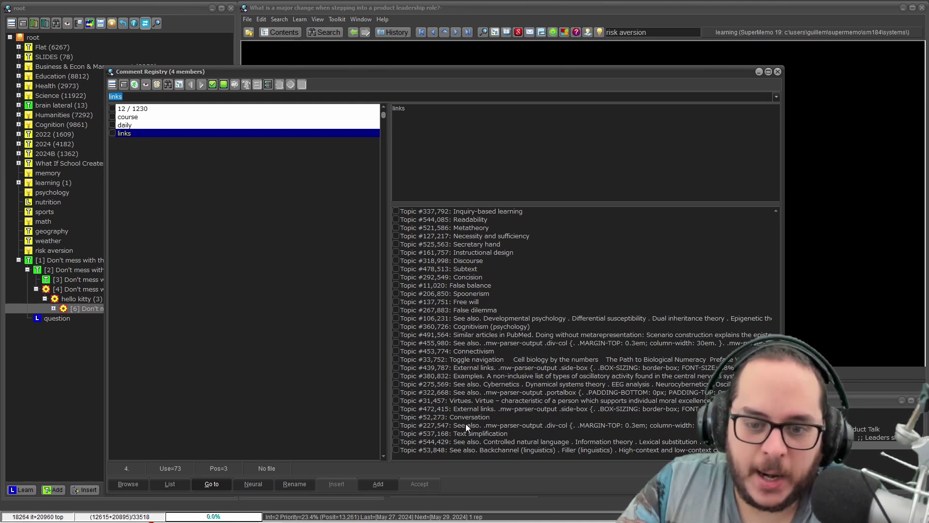
click(463, 383)
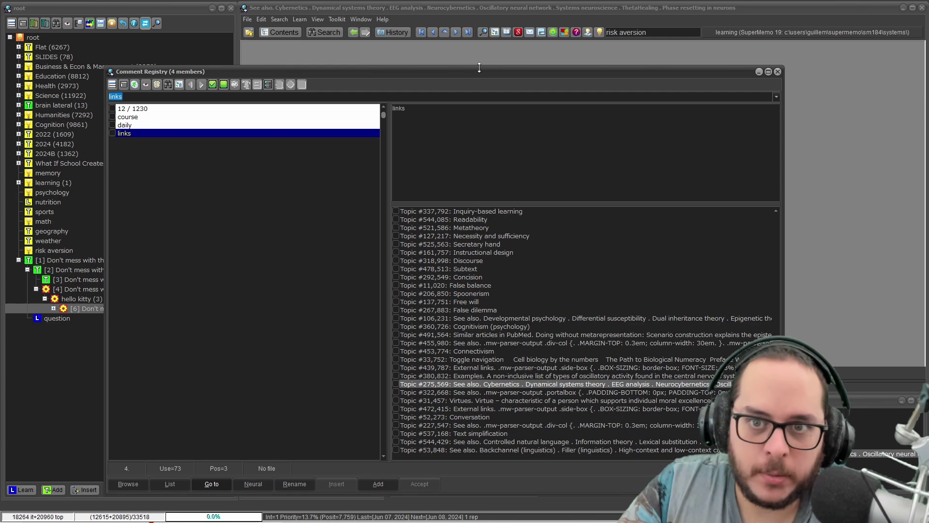
Step: Select the daily comment and list its four topics
drag(480, 68, 456, 66)
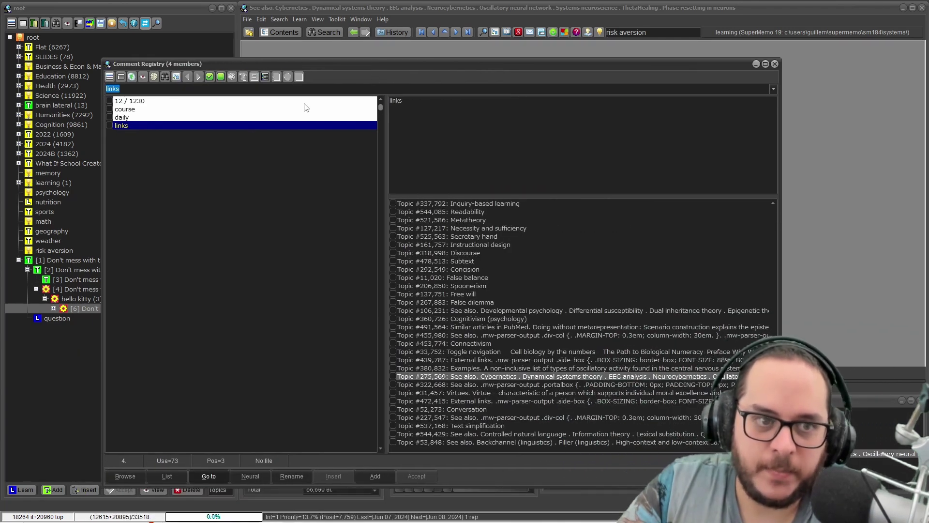
click(122, 118)
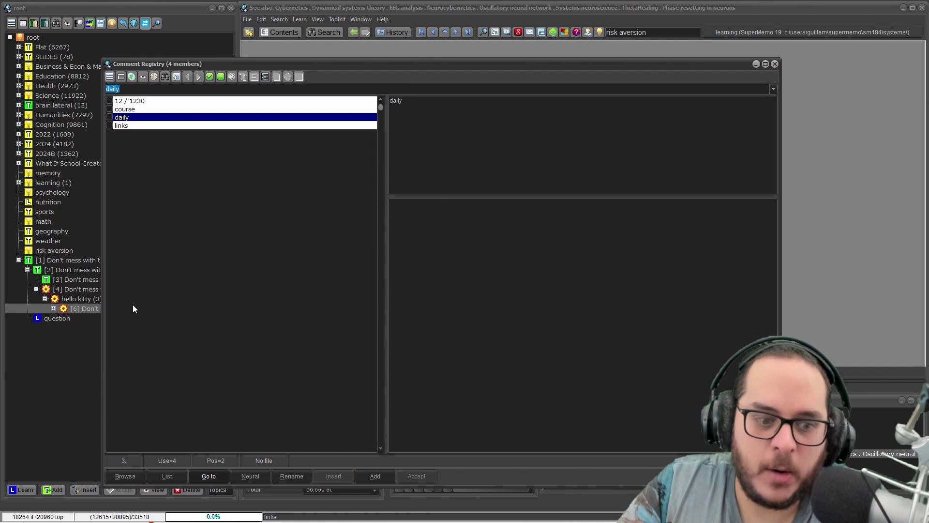
click(171, 474)
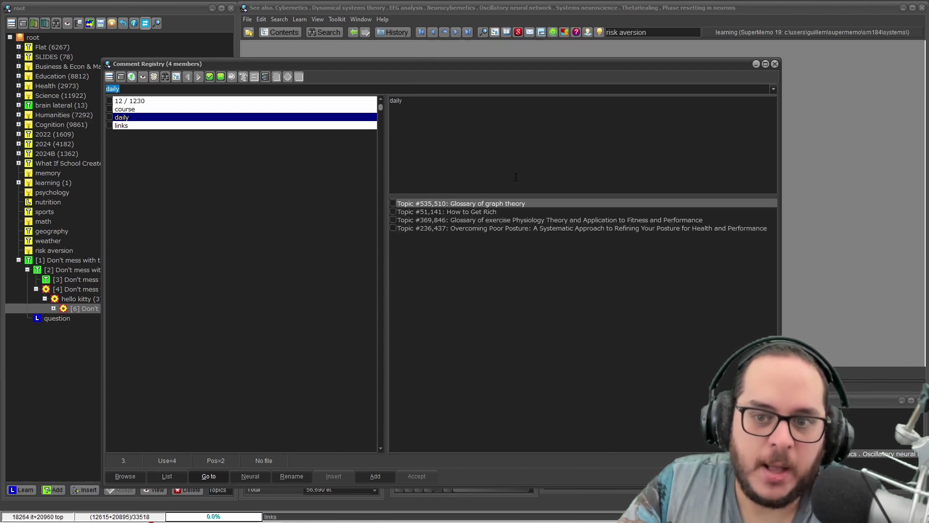
Step: Switch to the Chrome window showing the daily-topics video's YouTube Studio details
mouse_move(287, 519)
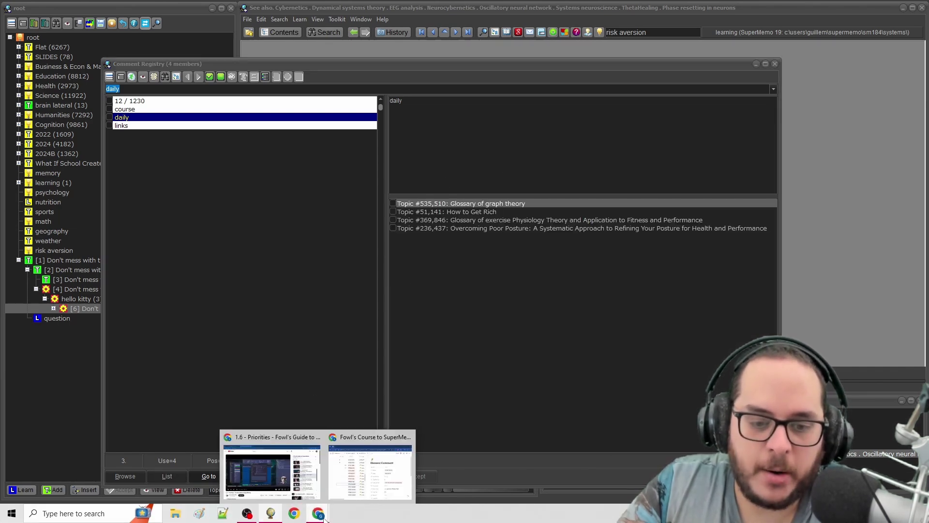
click(274, 466)
click(107, 5)
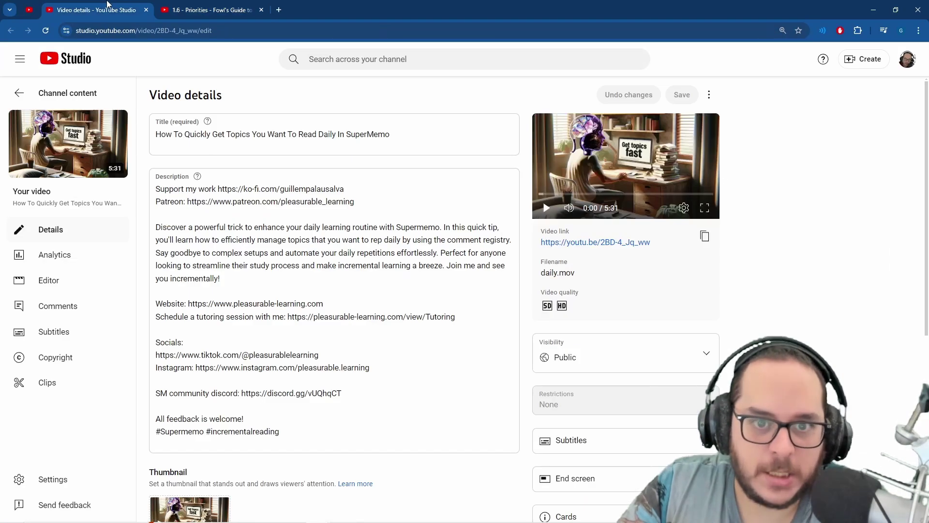
Step: Close the Comment Registry, open Neural oscillation's element parameters, and bring up its help page
click(875, 10)
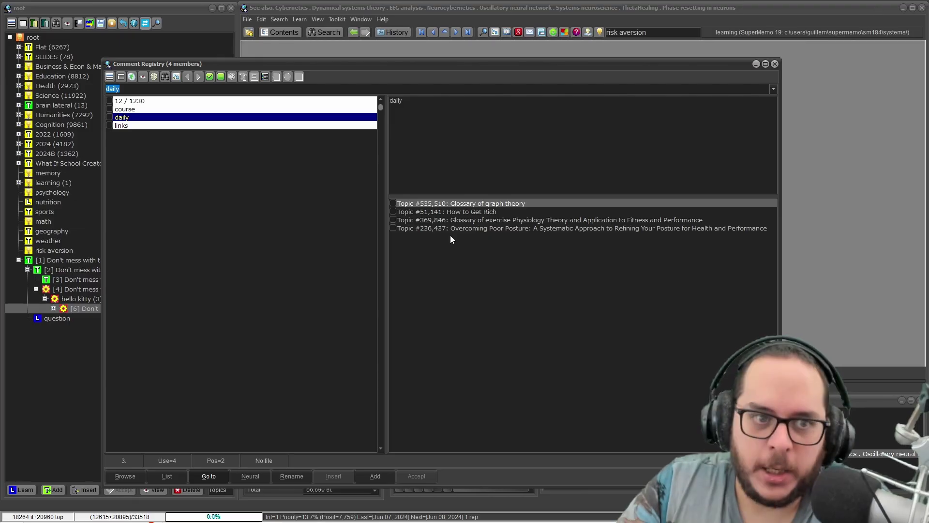
click(772, 66)
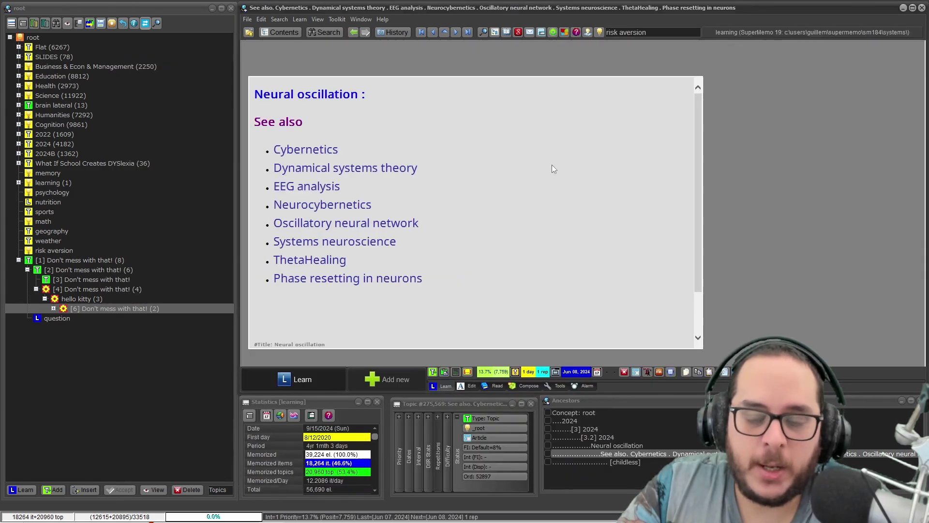
key(ctrl+shift+p)
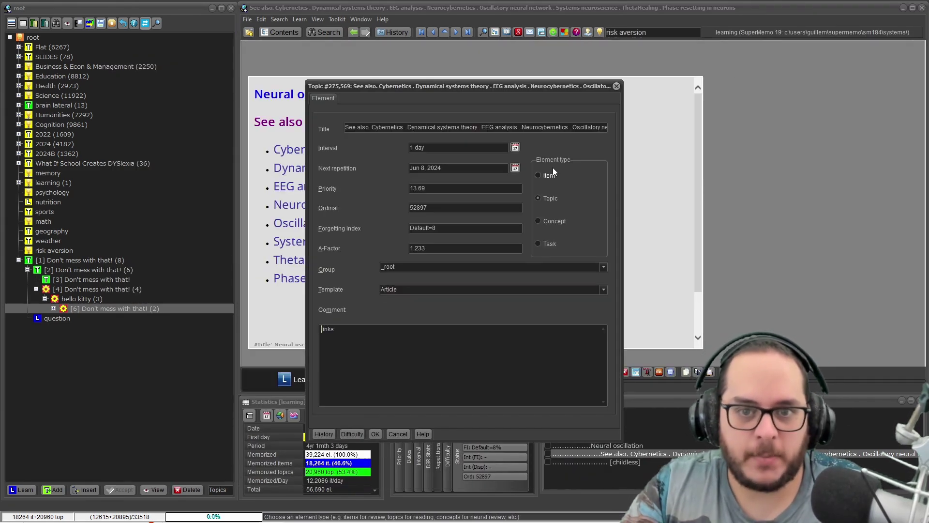
key(F1)
scroll(317, 302, down, 1)
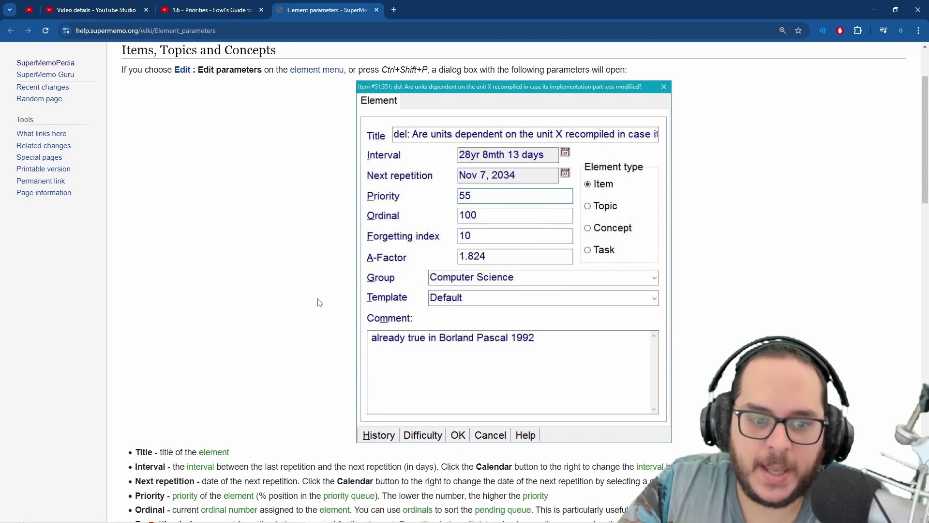
scroll(329, 285, up, 1)
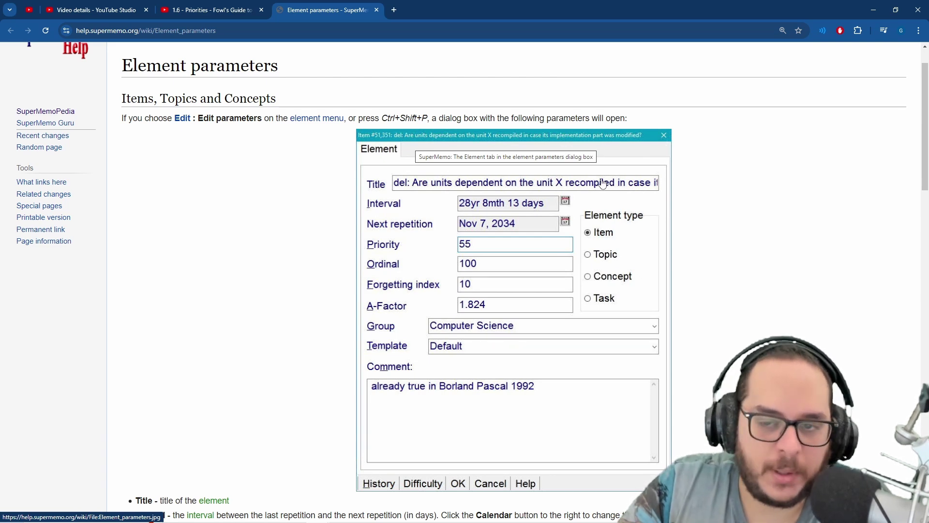
scroll(602, 183, down, 1)
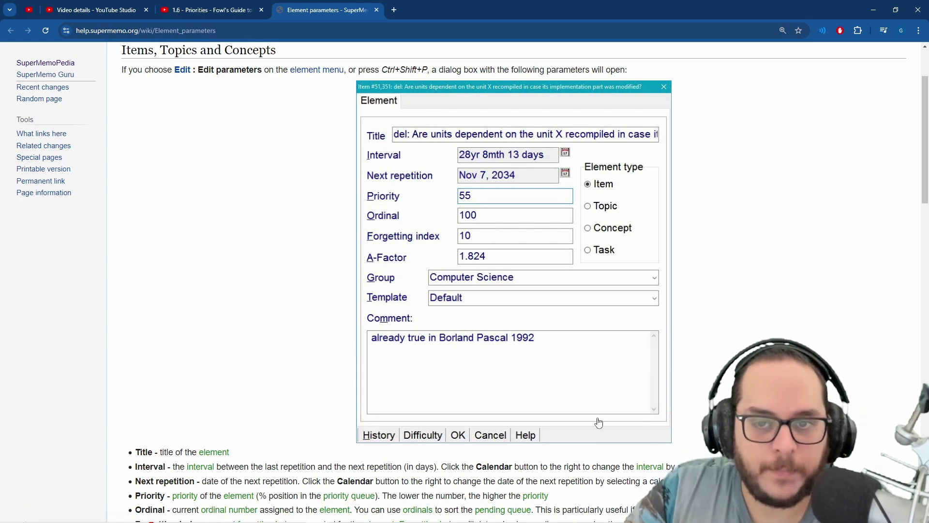
Step: Return to SuperMemo, close the parameters dialog, and open the AI science article under learning
key(alt+Tab)
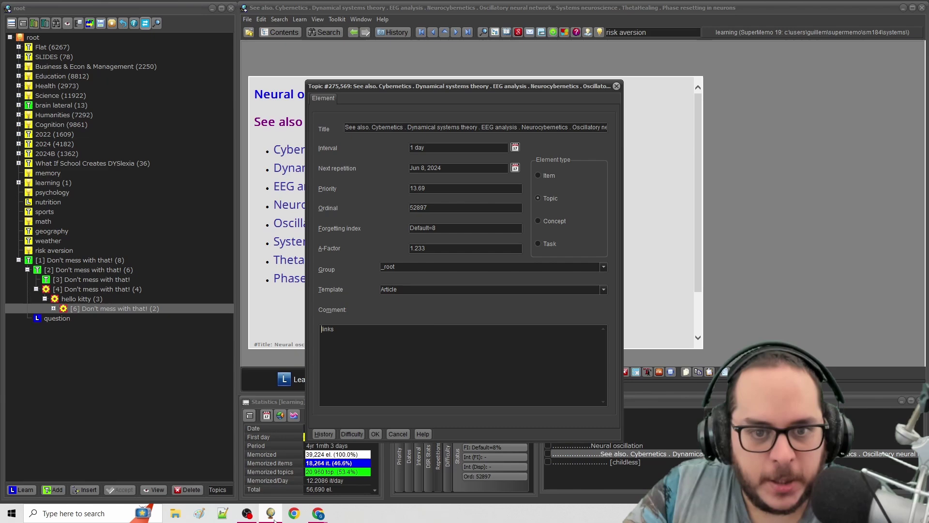
click(616, 86)
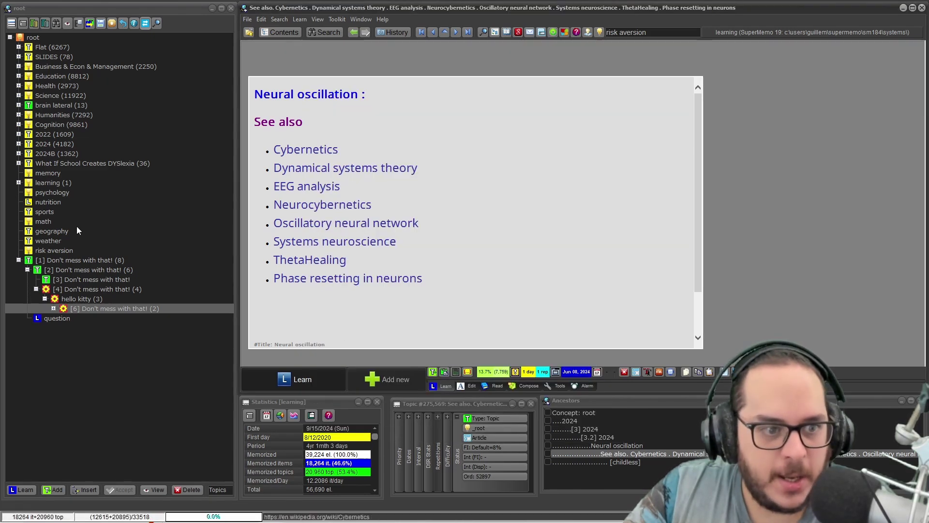
double_click(53, 183)
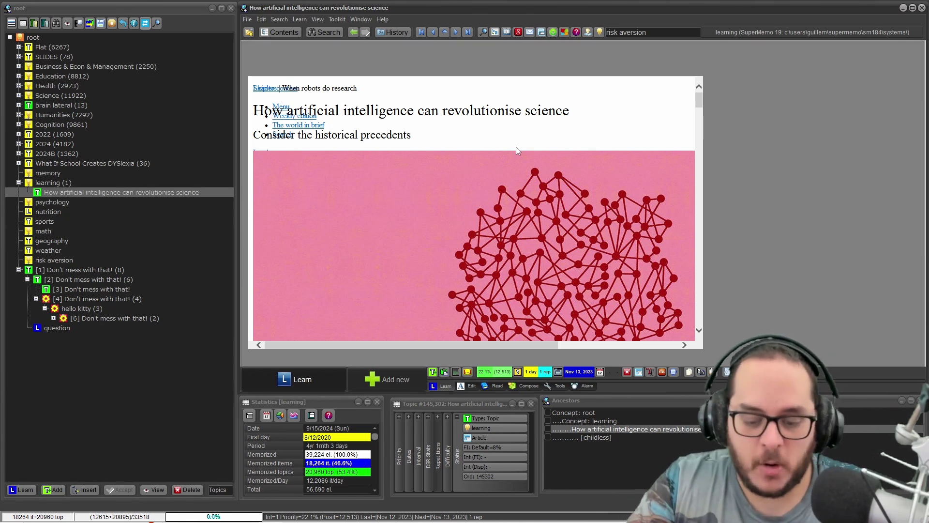
Step: Enter a comment crediting the article's suggester in its element parameters and save
key(ctrl+shift+p)
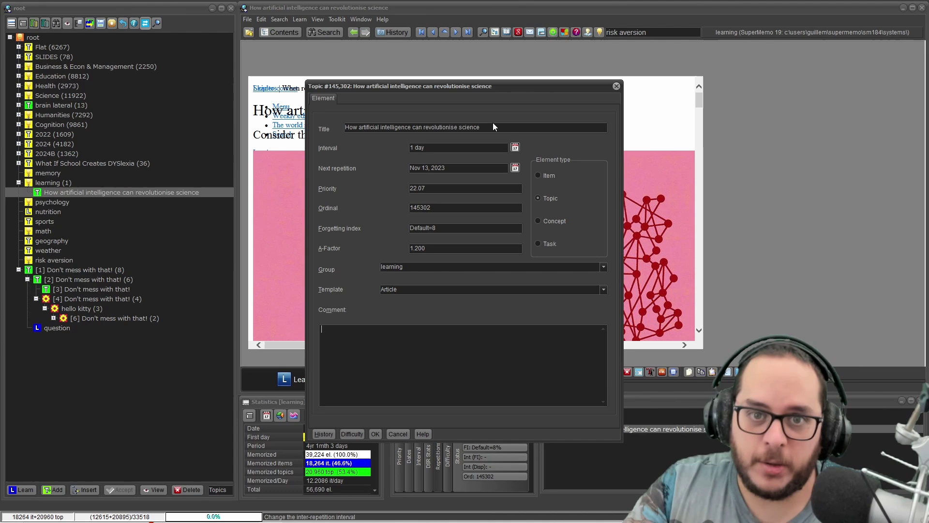
drag(406, 88, 433, 92)
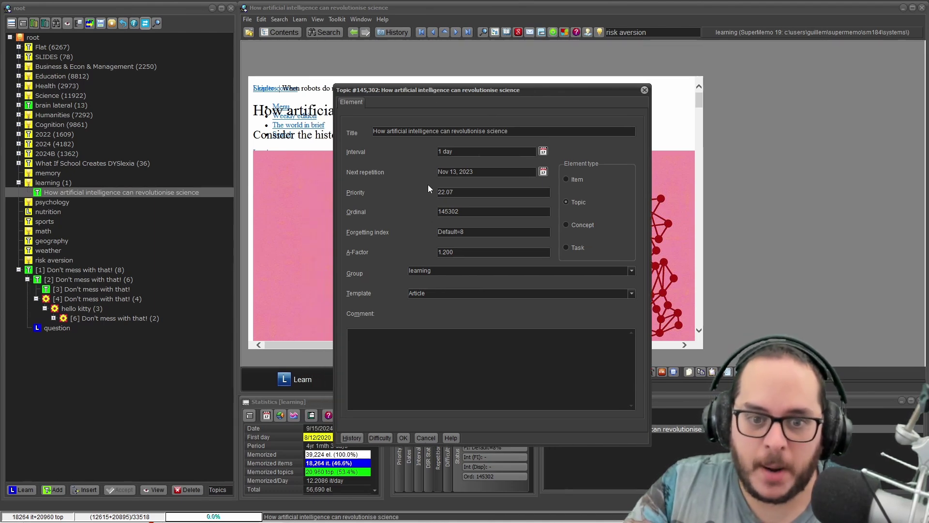
text(this w)
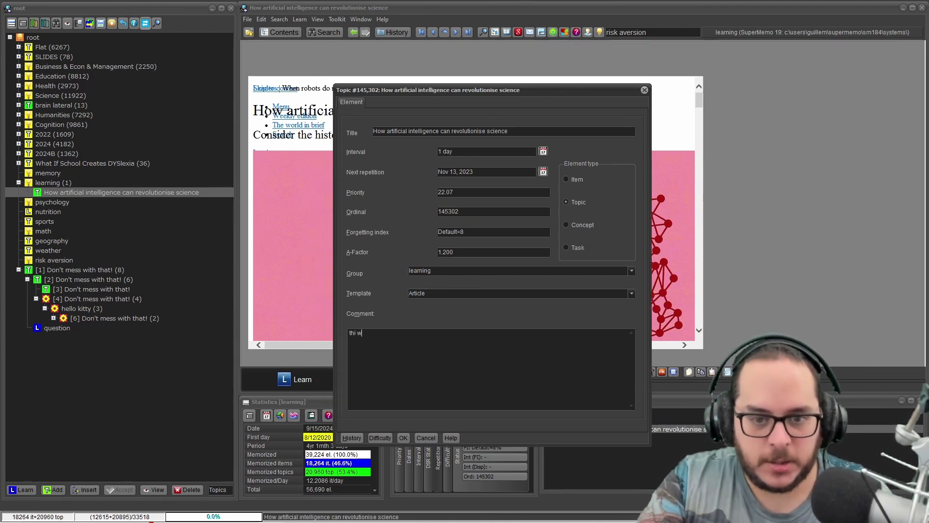
text(as sugge)
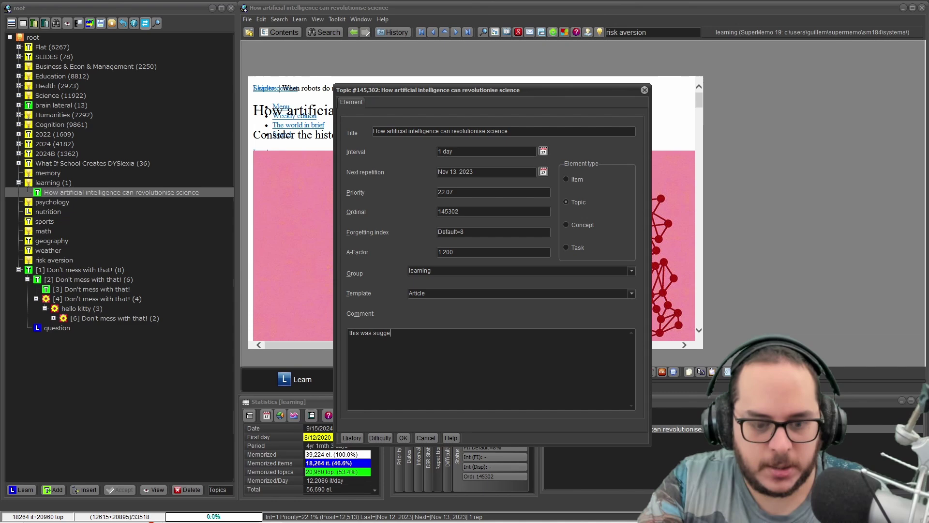
text(sted )
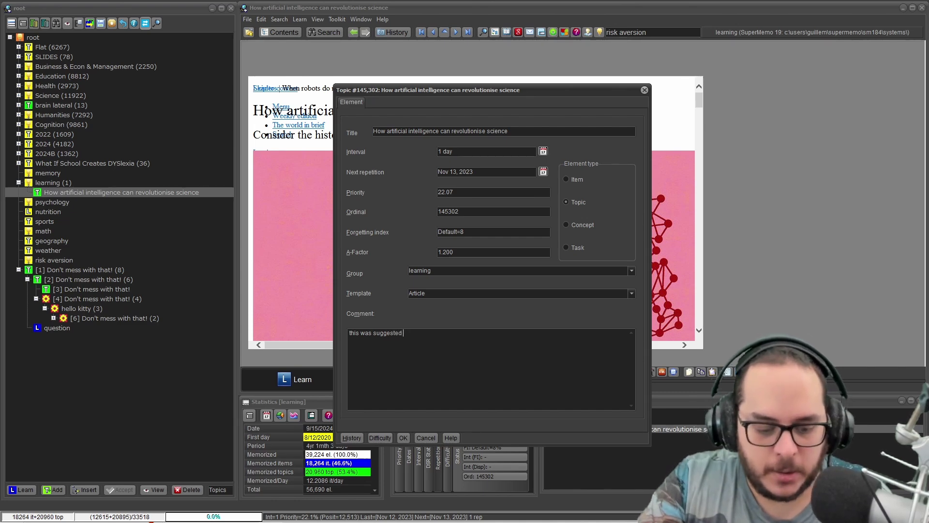
text(by)
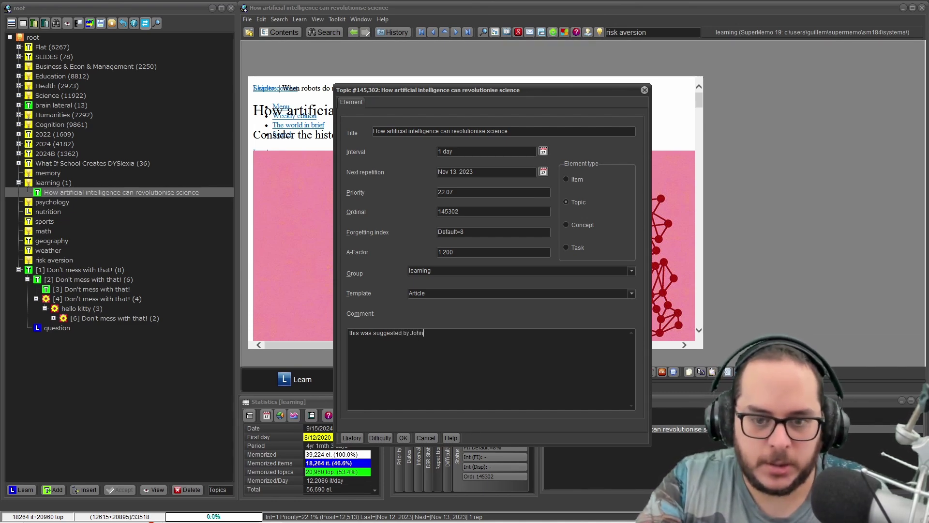
text( John)
click(403, 437)
mouse_move(308, 519)
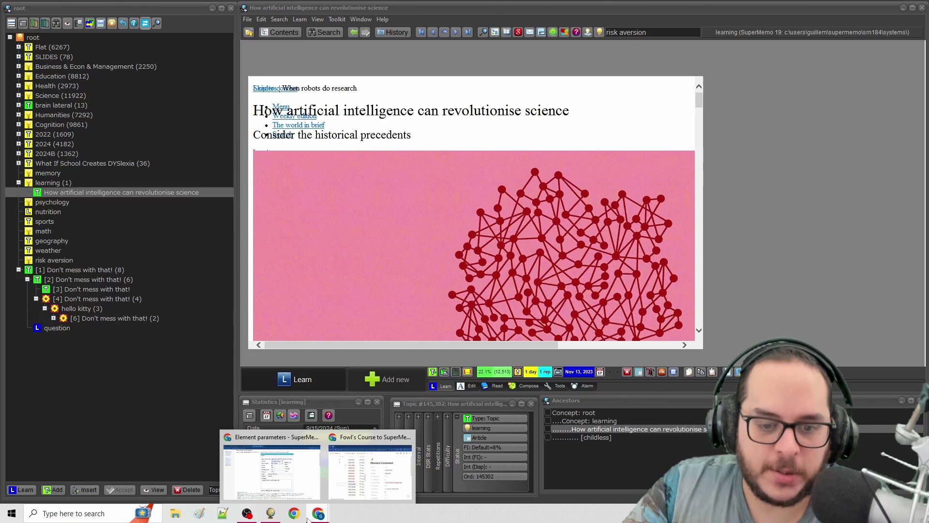
click(272, 462)
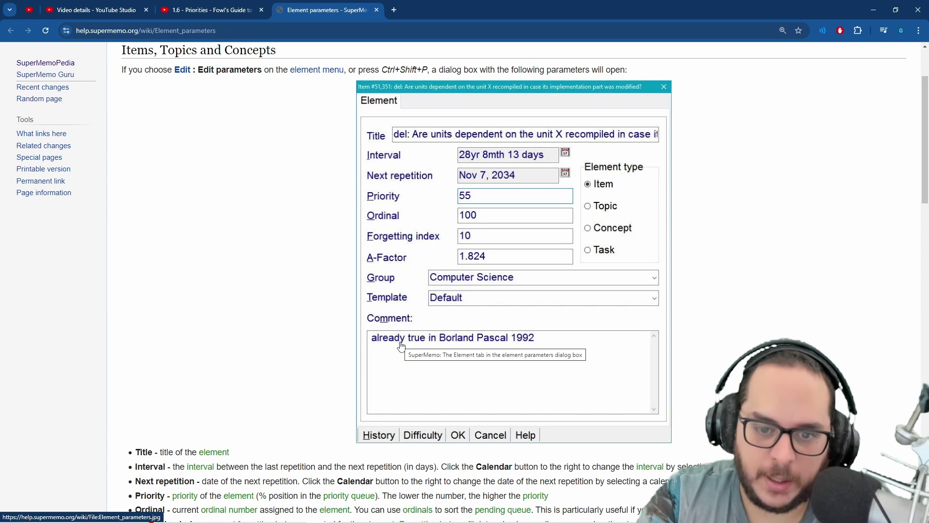
mouse_move(309, 518)
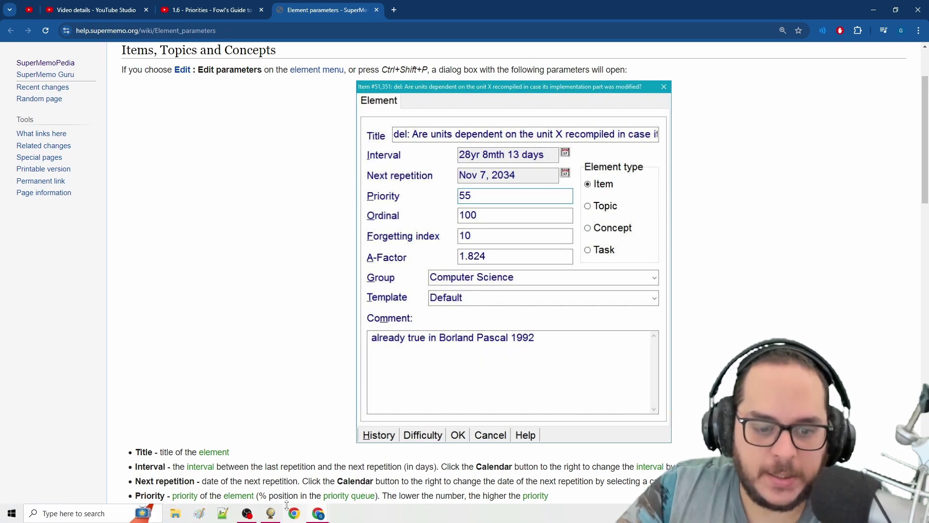
click(271, 514)
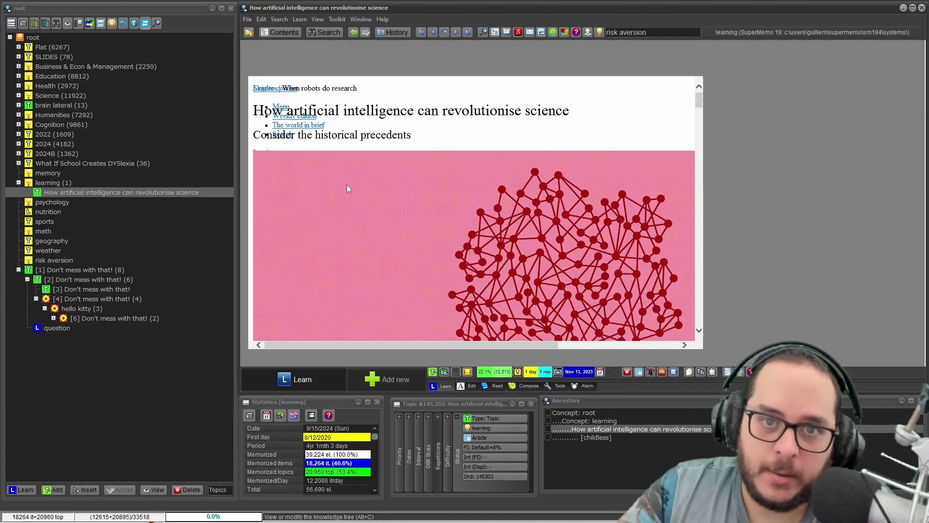
Step: Reopen the article's element parameters to check its comment, then close it unchanged
key(ctrl+shift+p)
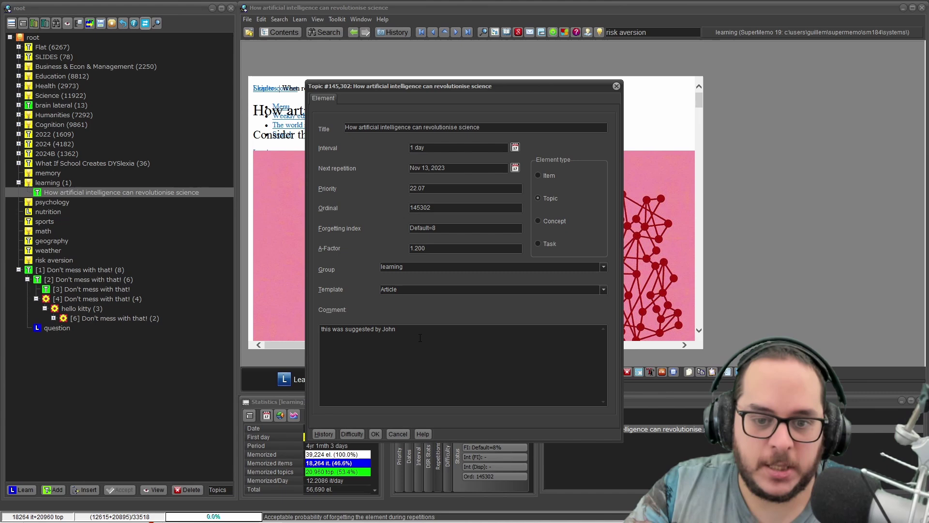
key(ctrl+shift+Left)
key(ctrl+shift+Left)
key(ctrl+shift+Left)
key(ctrl+shift+Left)
key(ctrl+shift+Left)
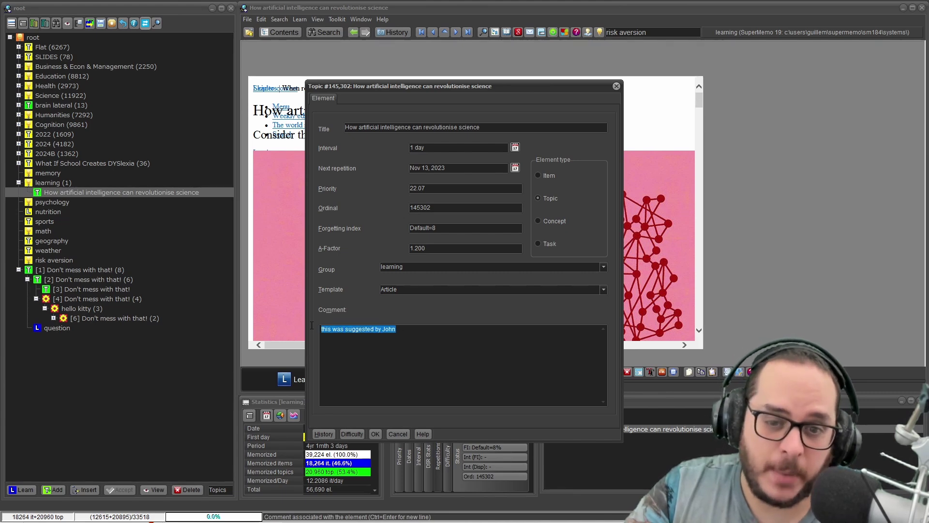
key(Escape)
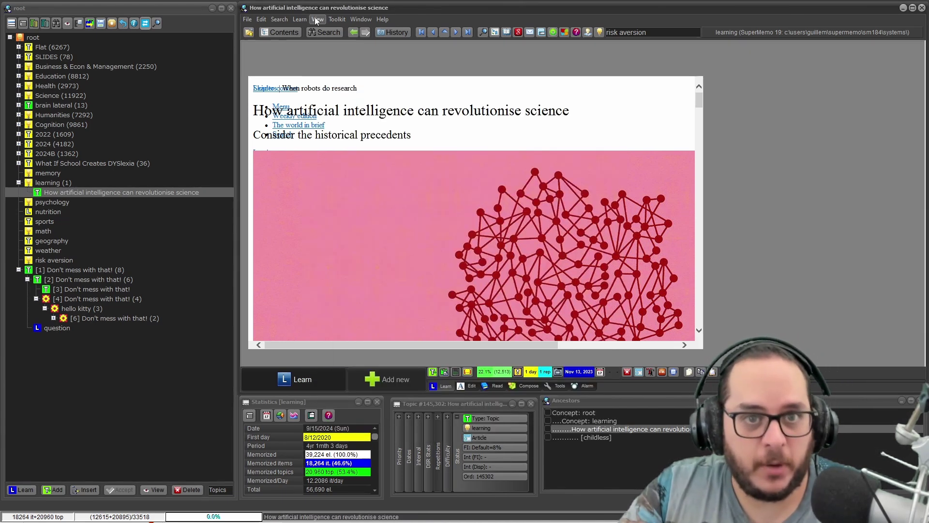
Step: Open the Comment registry, select the links comment, and list the elements using it
click(280, 20)
mouse_move(322, 201)
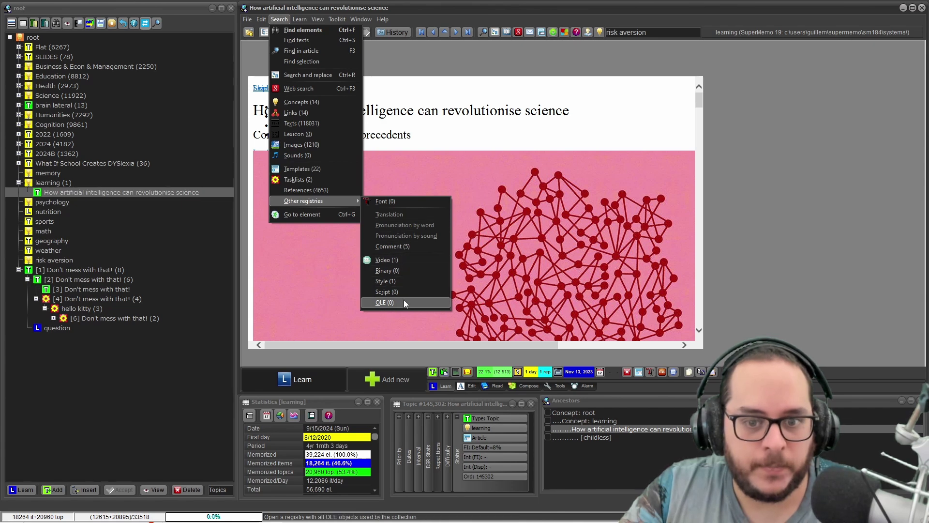
click(393, 246)
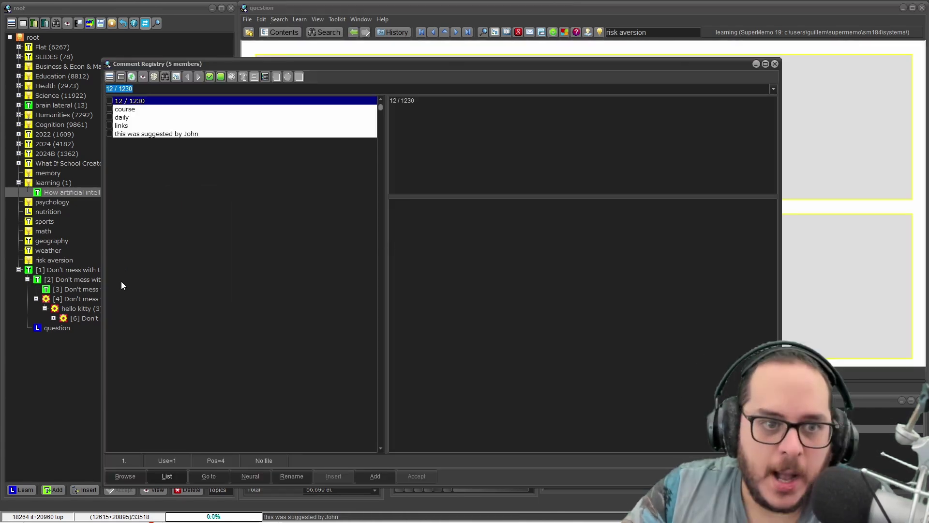
click(130, 110)
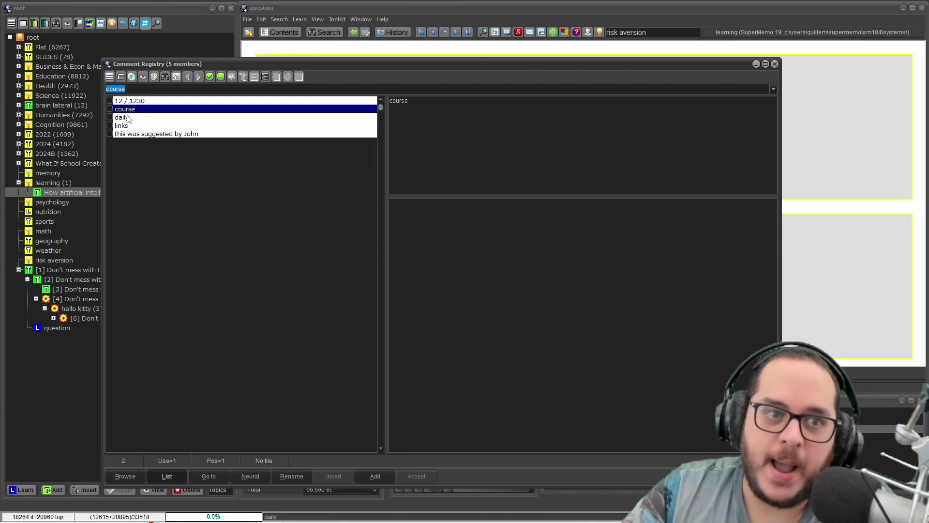
click(118, 134)
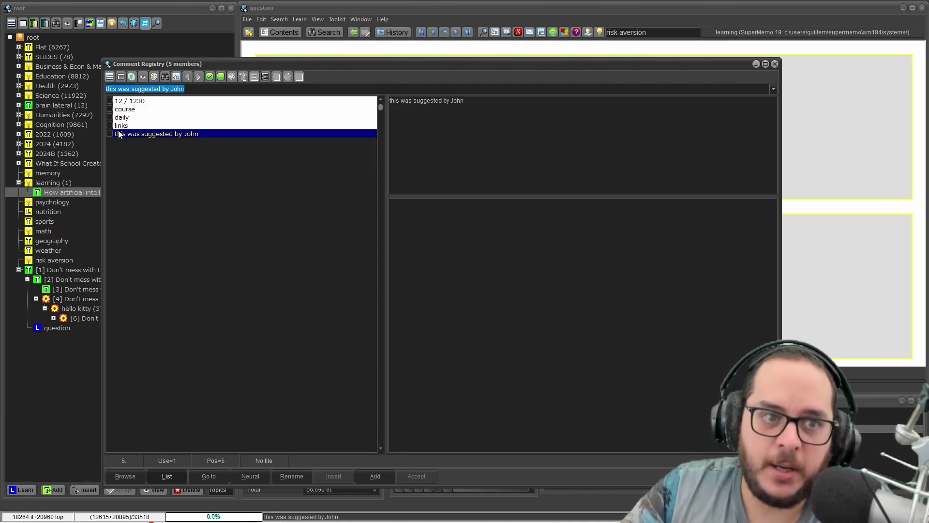
key(Up)
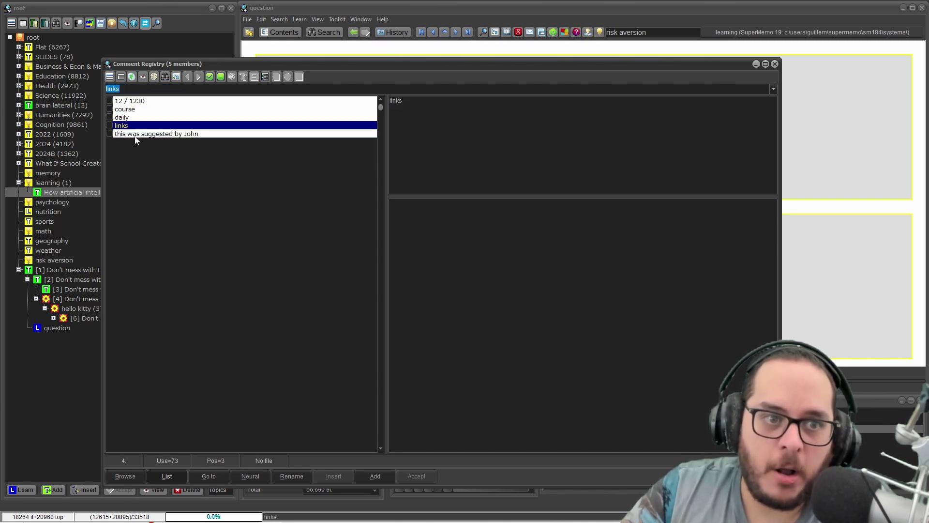
click(161, 477)
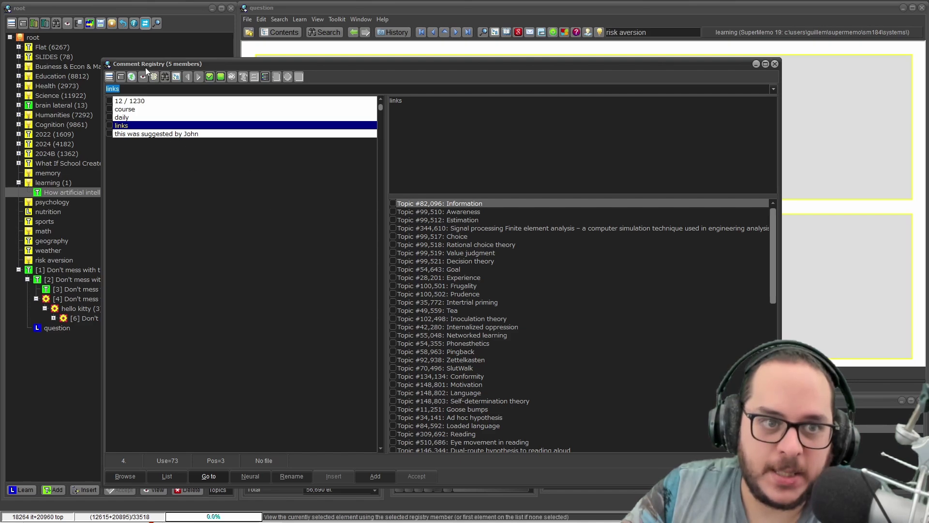
scroll(523, 276, down, 3)
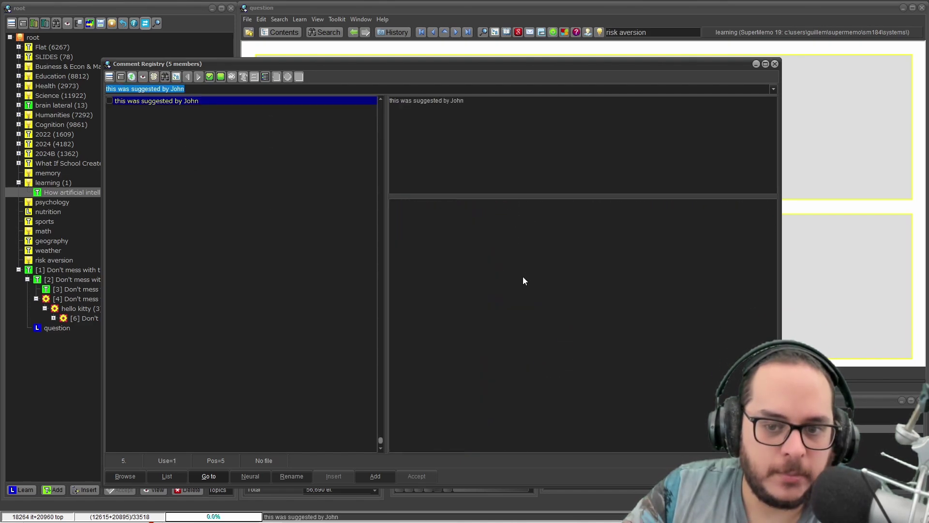
Step: Close the Comment Registry and view the question item's 12 / 1230 comment in Element parameters
click(775, 63)
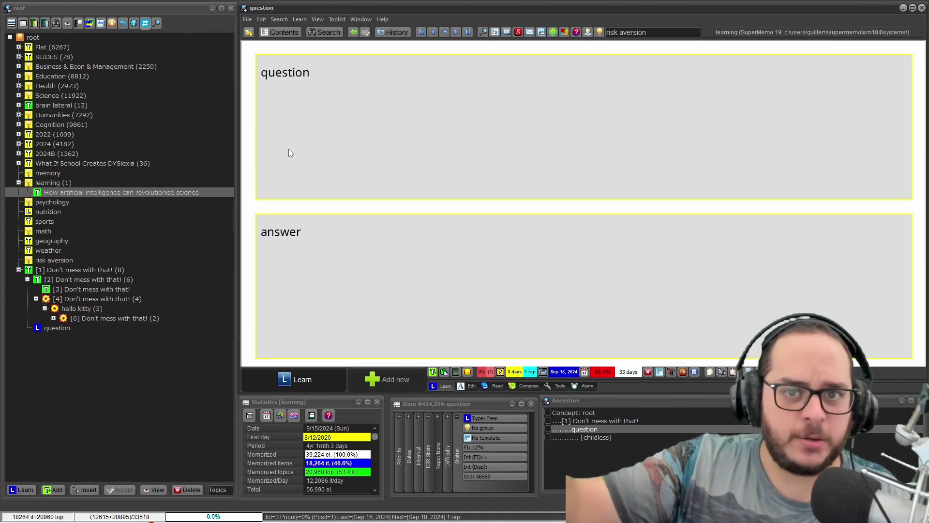
key(ctrl+shift+p)
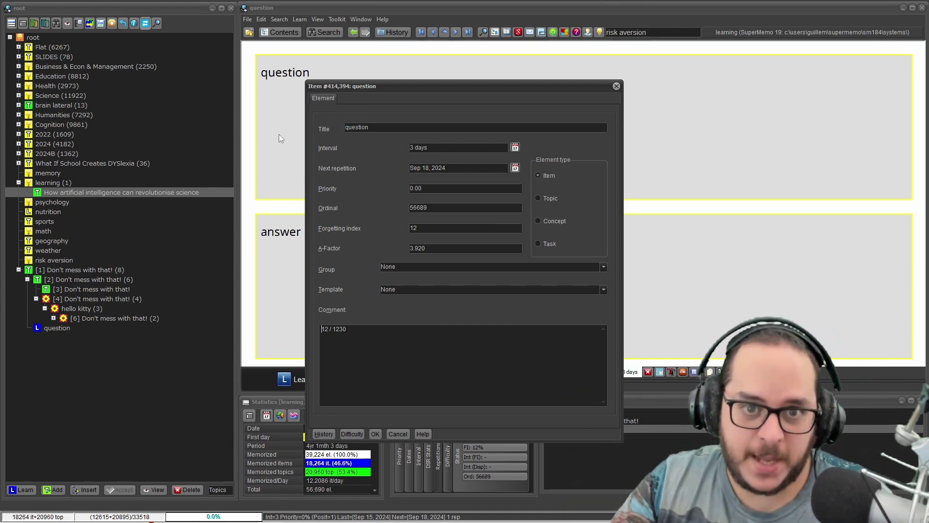
key(Escape)
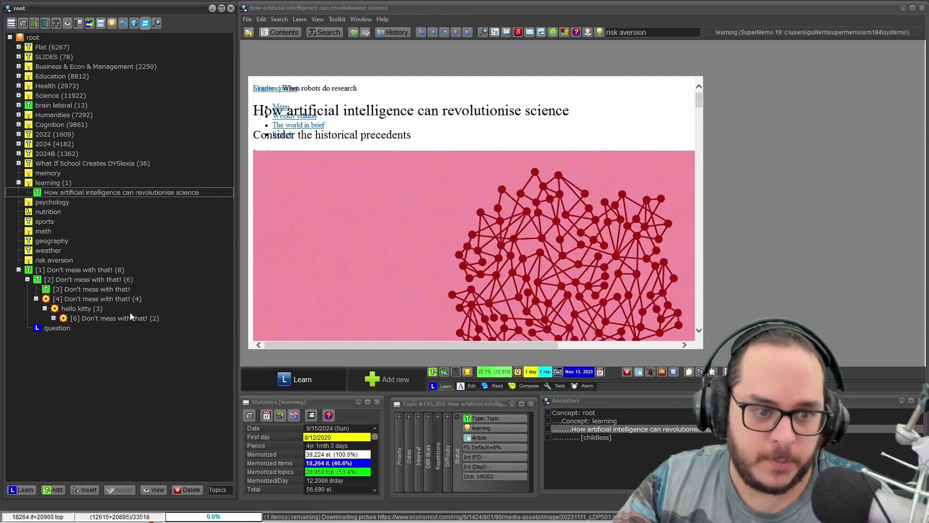
Step: Select task [6], open its element parameters, and return to the Comment field for 'test'
click(128, 318)
key(ctrl+shift+p)
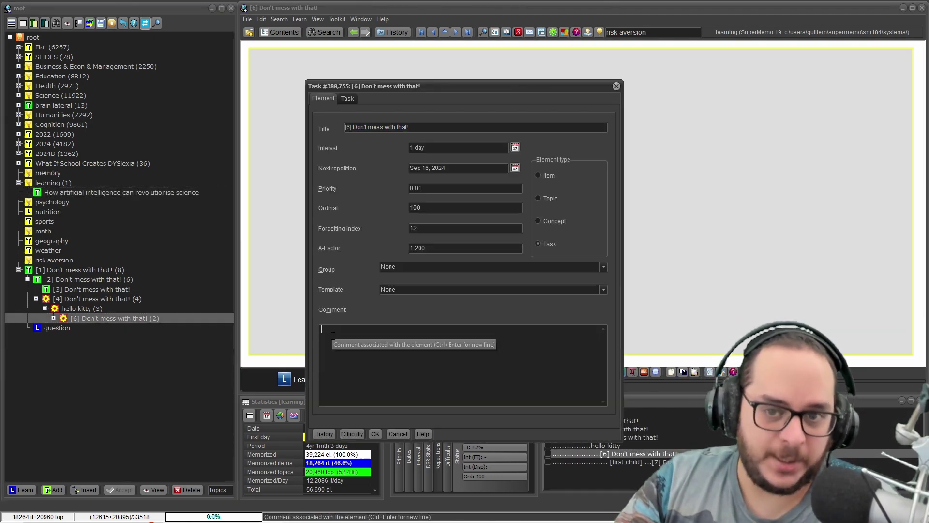
click(345, 100)
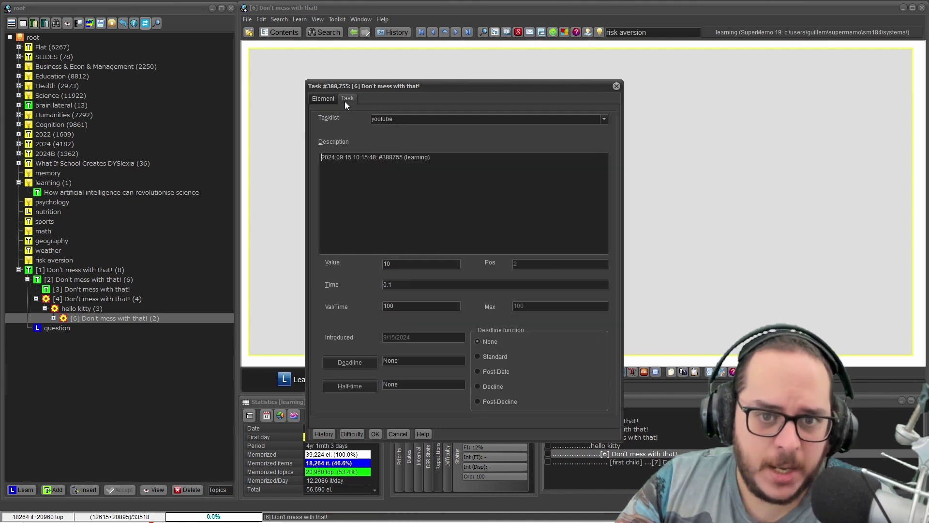
key(ctrl+a)
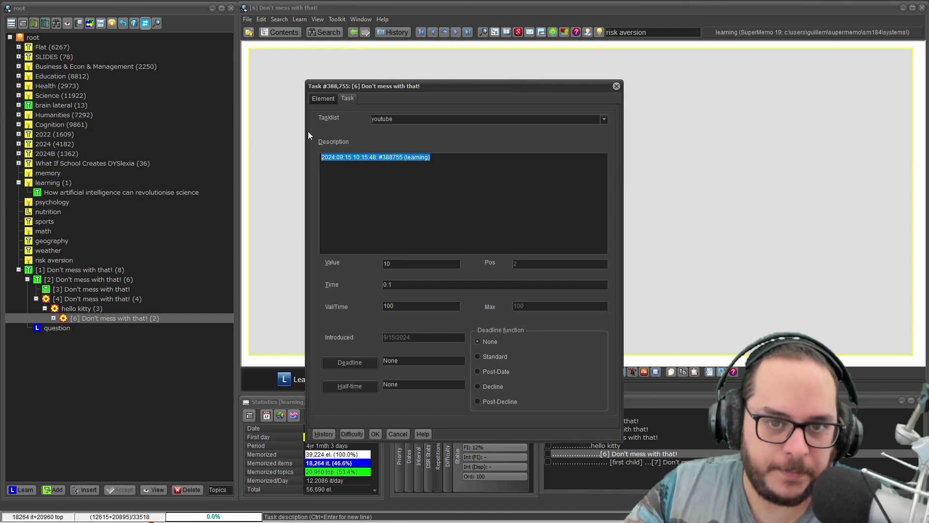
click(323, 98)
Step: Save the task's comment, then delete 'test' from the Comment Registry despite one element using it
text(test)
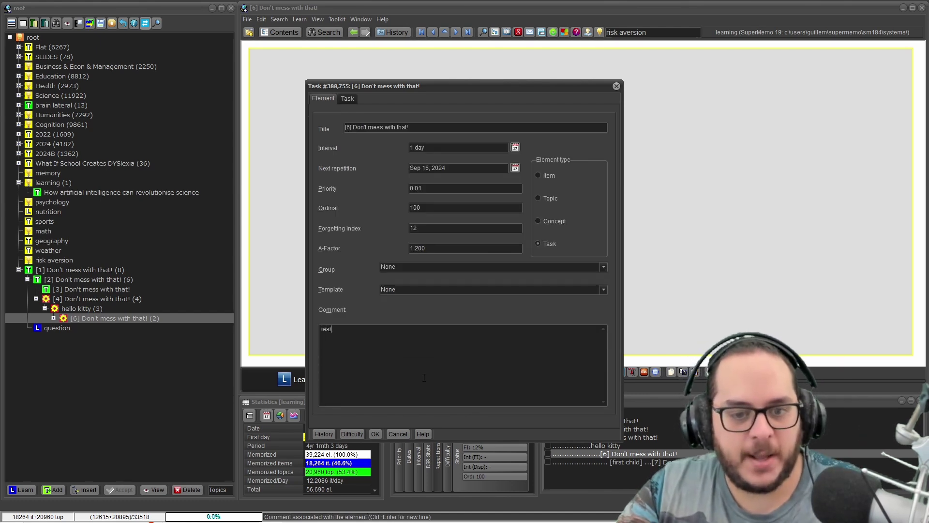
click(374, 433)
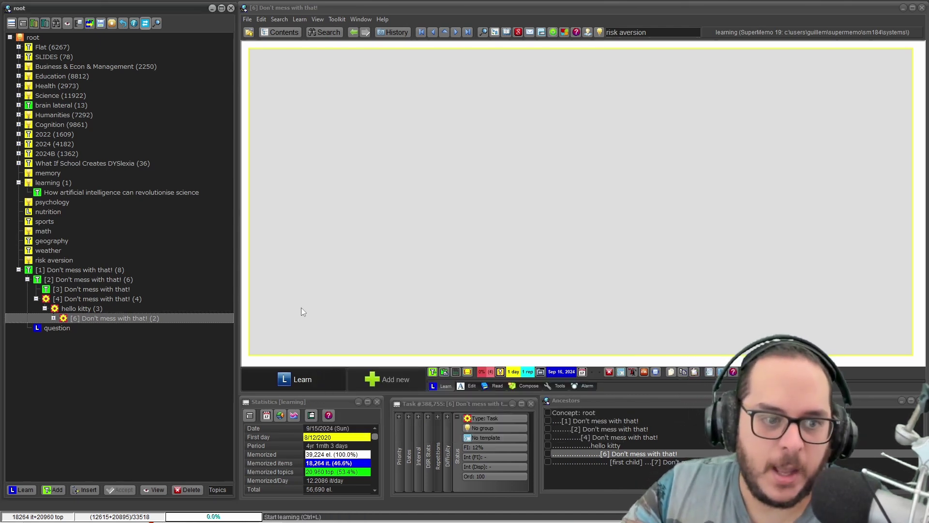
click(262, 19)
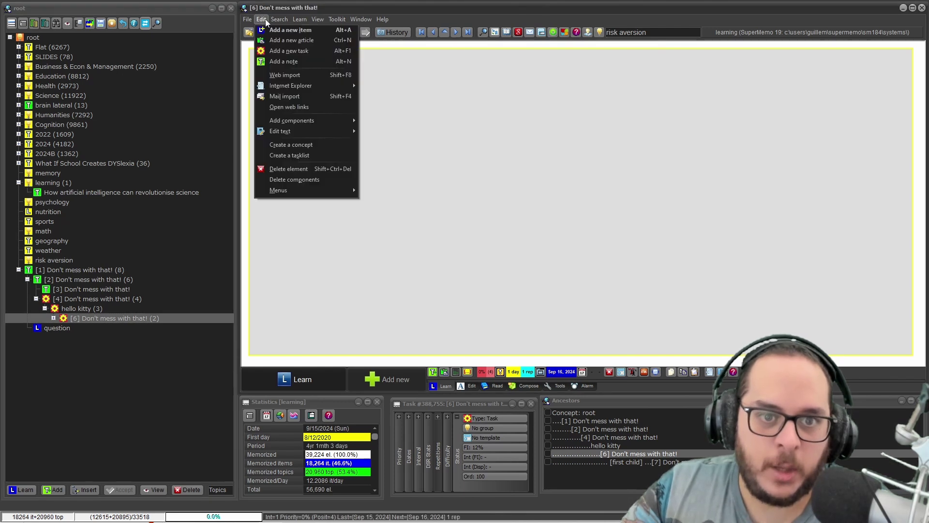
mouse_move(279, 19)
mouse_move(311, 200)
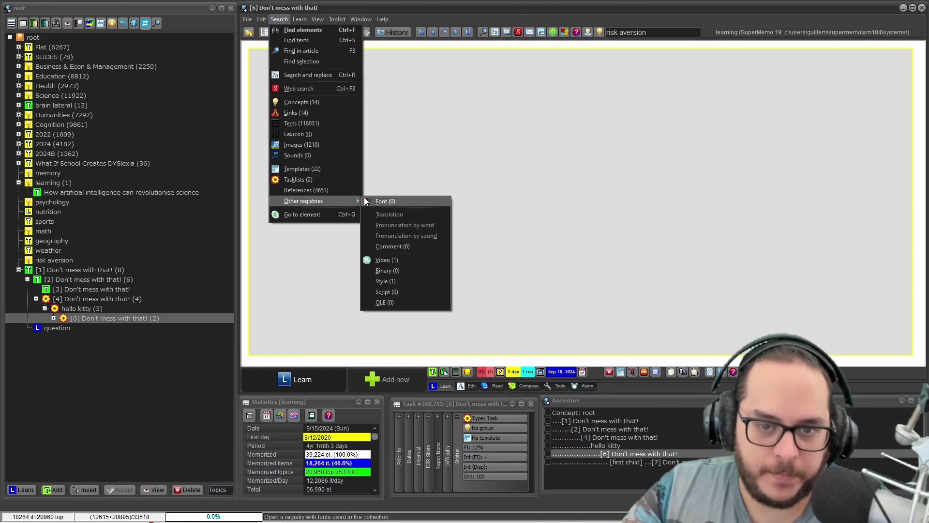
click(389, 247)
right_click(121, 134)
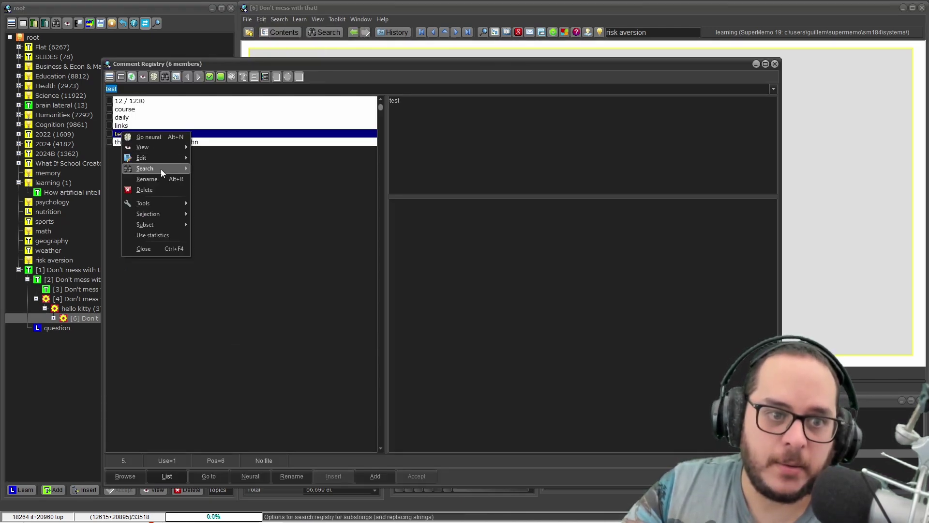
click(166, 189)
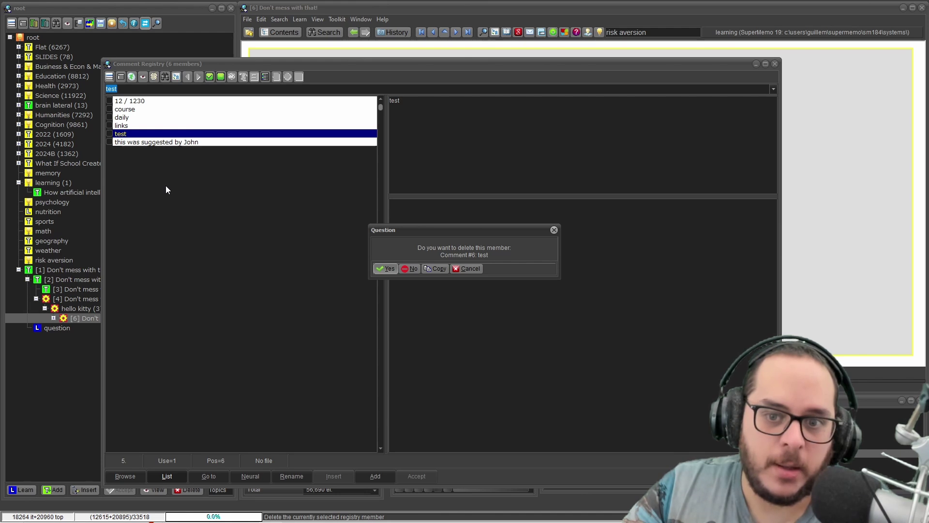
click(384, 269)
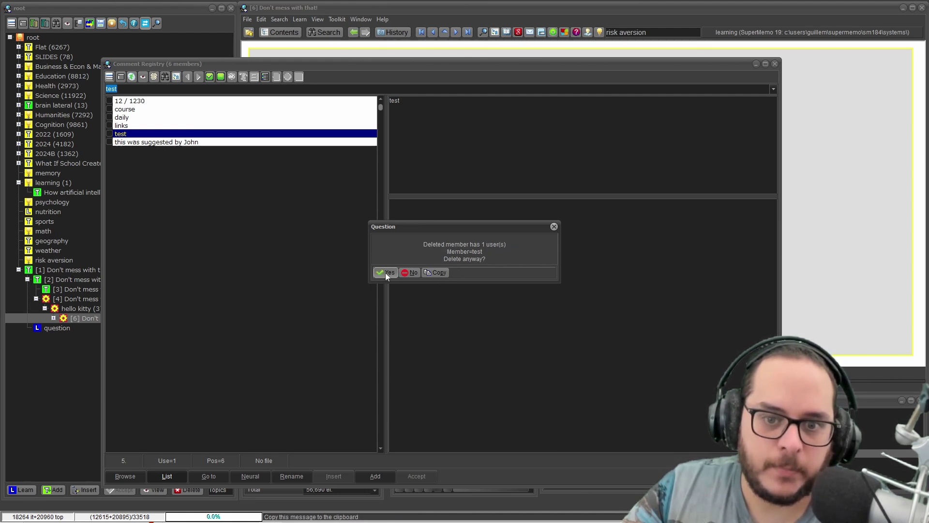
click(386, 272)
Step: Give the '[6] Don't mess with that!' task the comment 'test' again
click(776, 64)
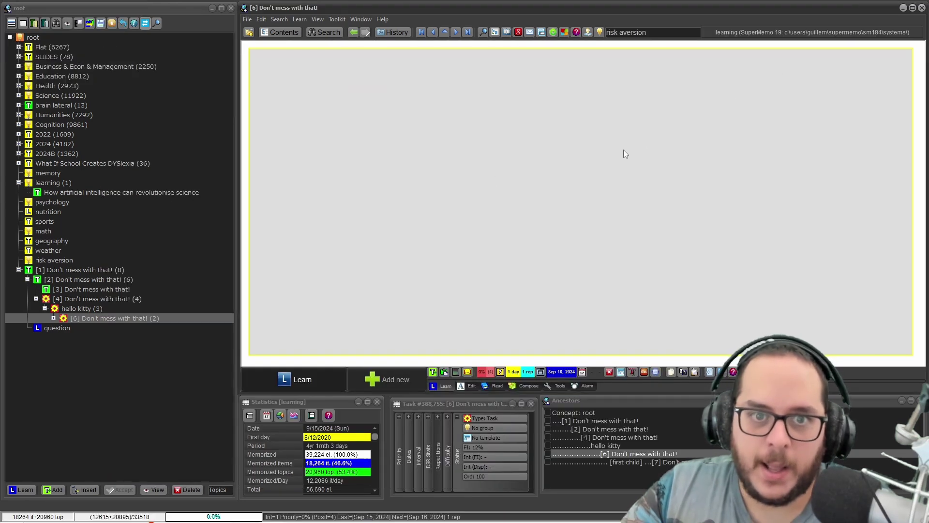
double_click(440, 187)
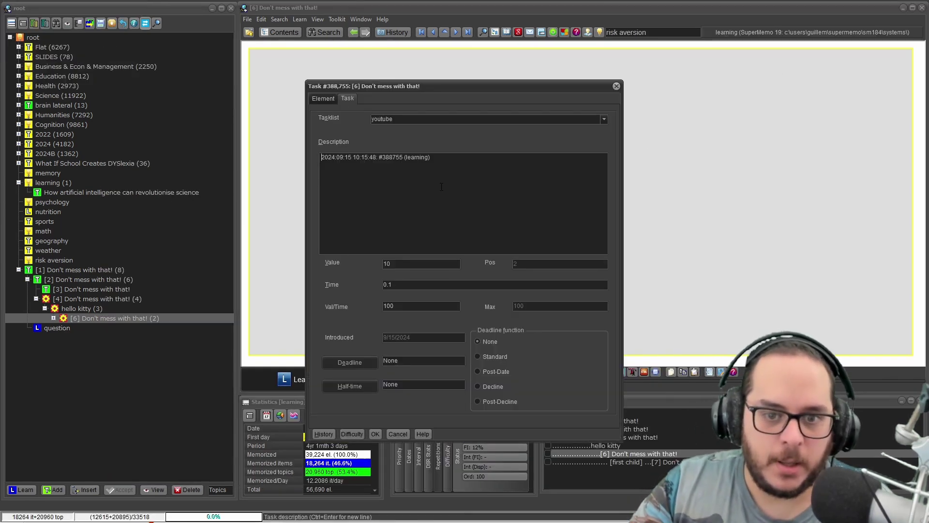
click(317, 98)
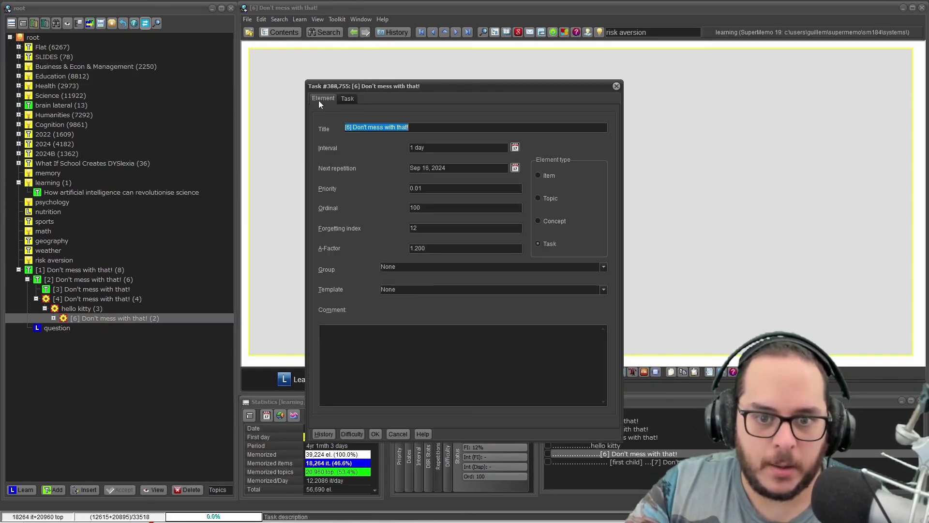
click(326, 343)
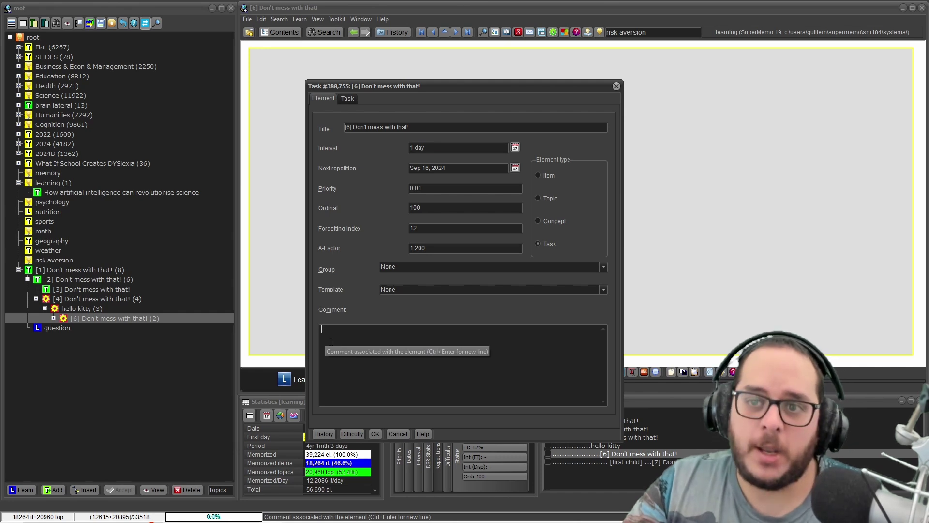
text(test)
click(322, 98)
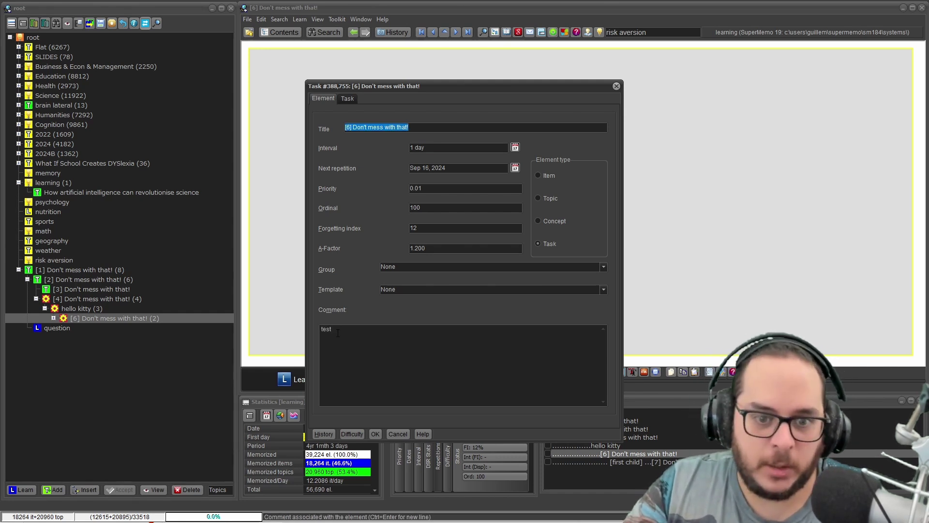
click(375, 434)
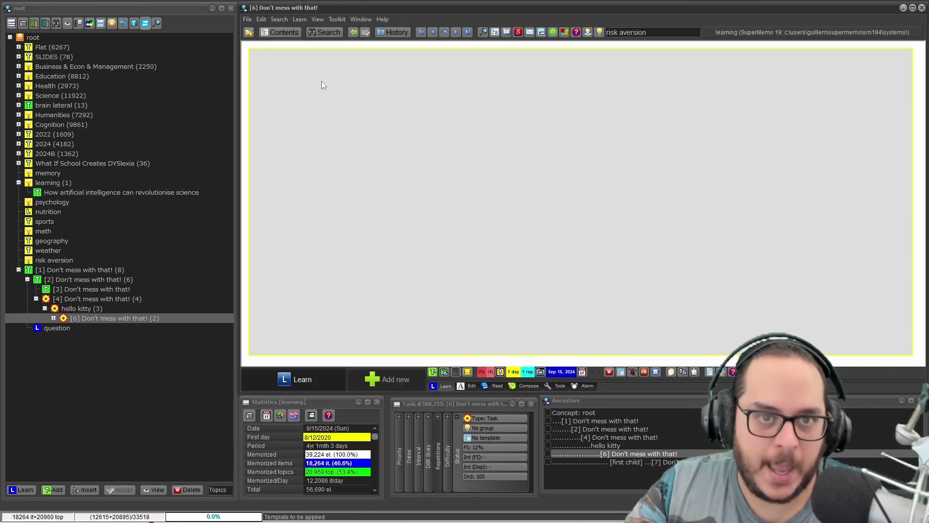
Step: List the elements using the 'test' comment in the Comment Registry and open the task
click(279, 20)
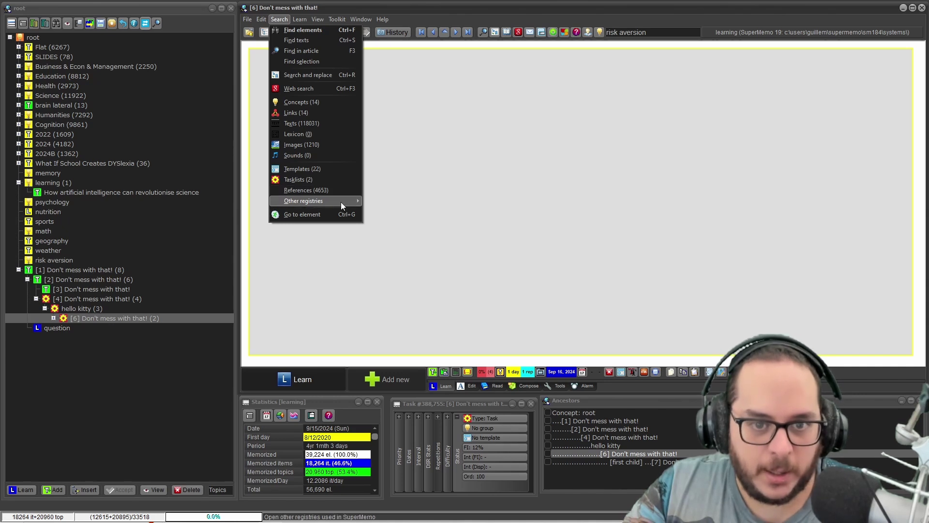
mouse_move(341, 201)
click(392, 247)
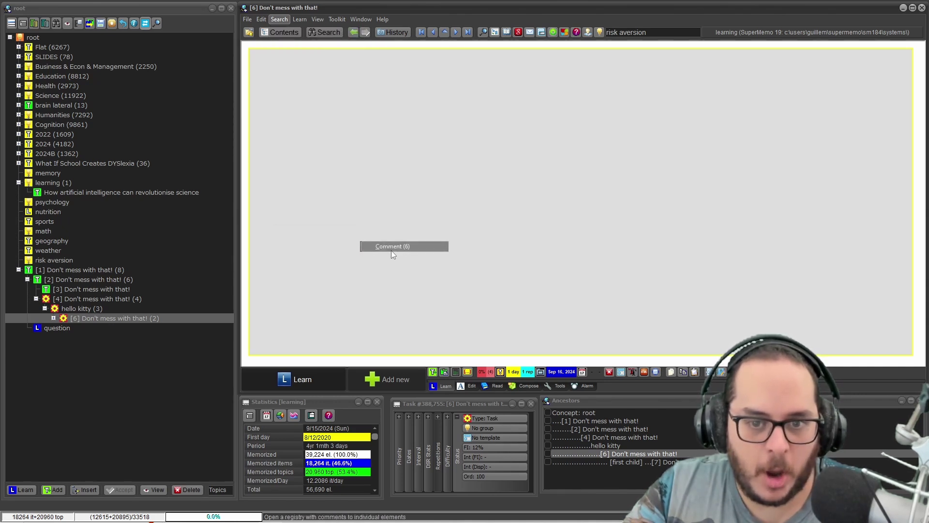
click(193, 133)
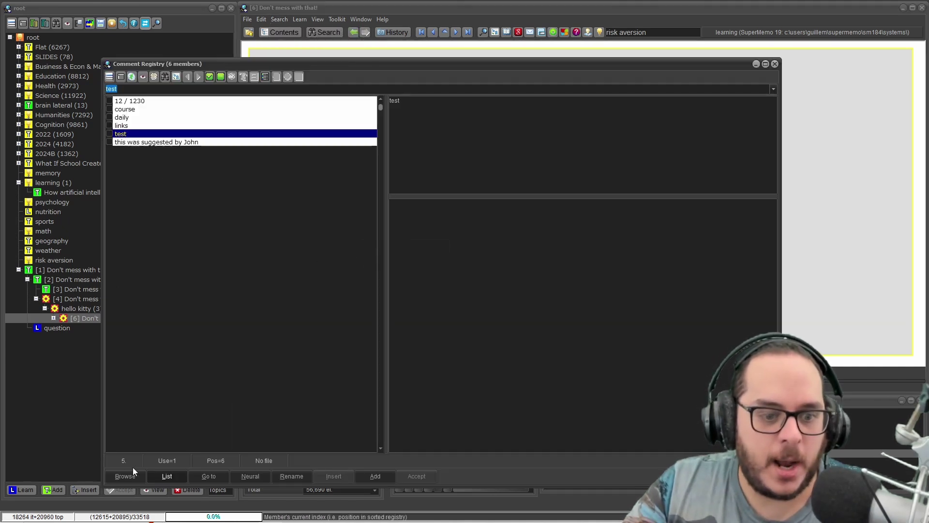
click(166, 477)
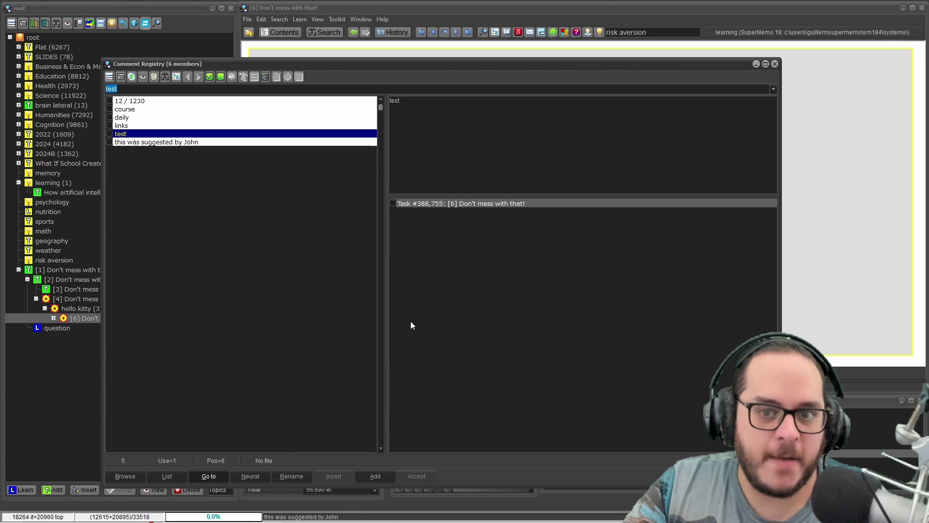
double_click(463, 205)
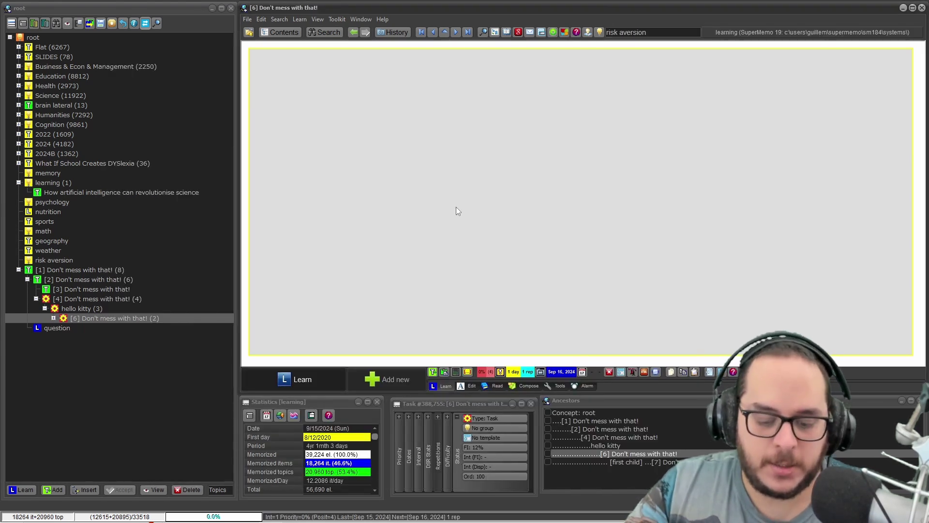
Step: Clear the task's 'test' comment in its element parameters
double_click(456, 207)
click(323, 98)
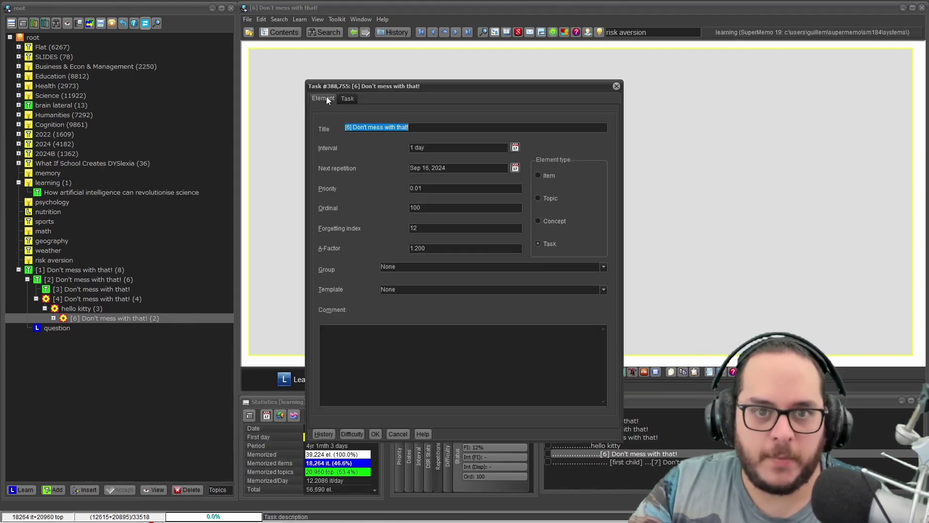
double_click(327, 329)
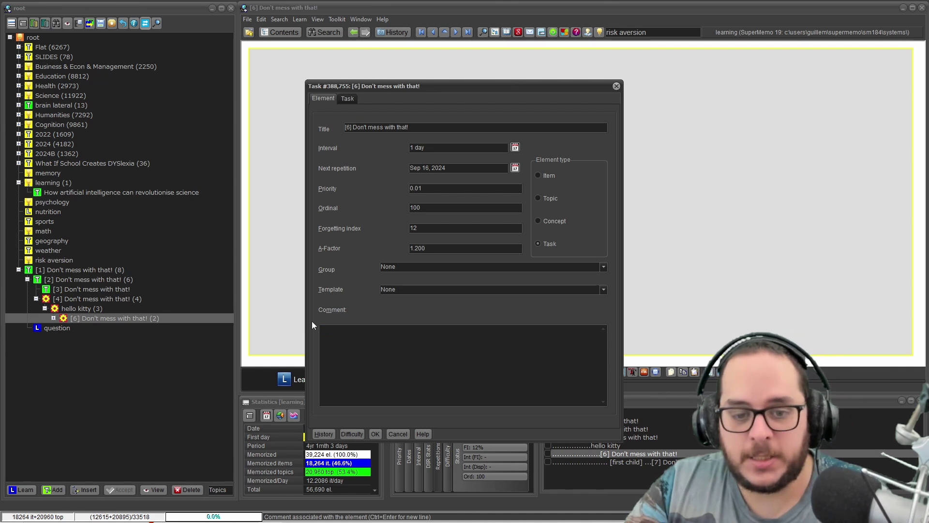
key(Return)
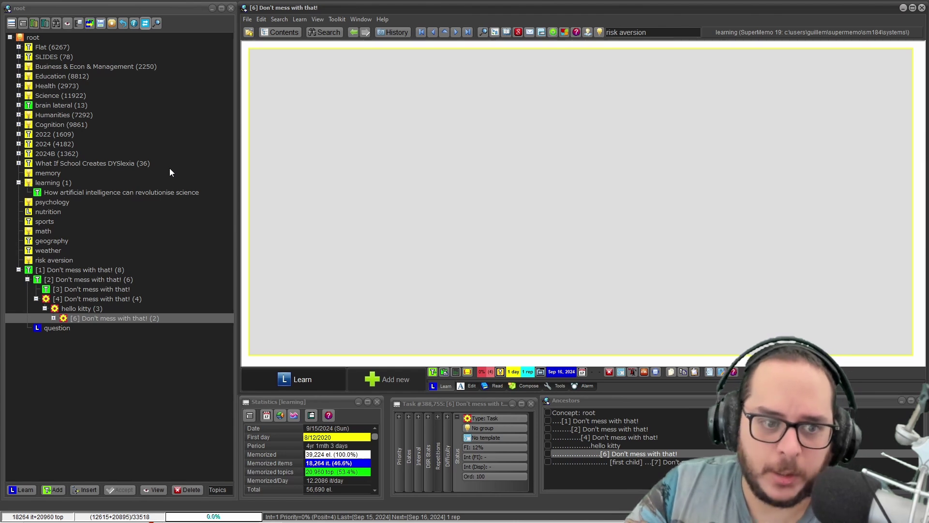
Step: Reopen the Comment Registry and browse the 'links' and 'daily' comments without deleting anything
click(250, 22)
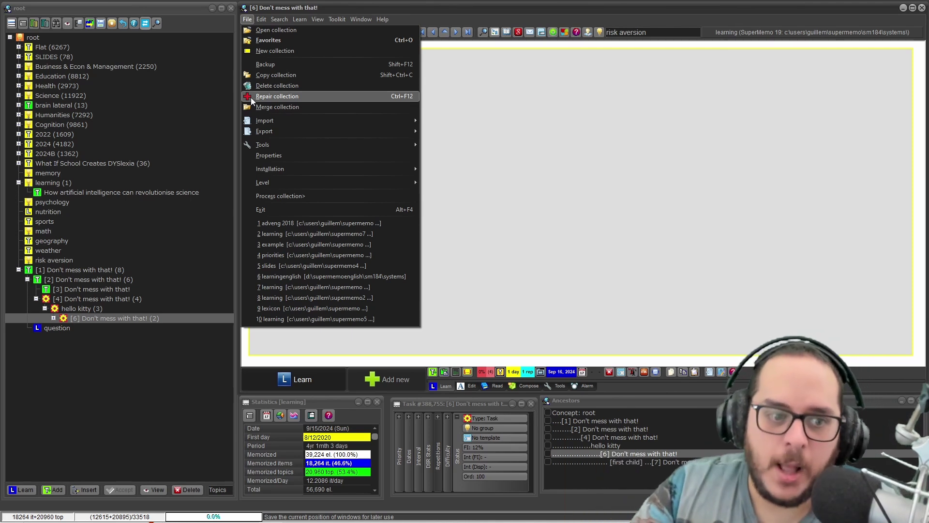
mouse_move(264, 17)
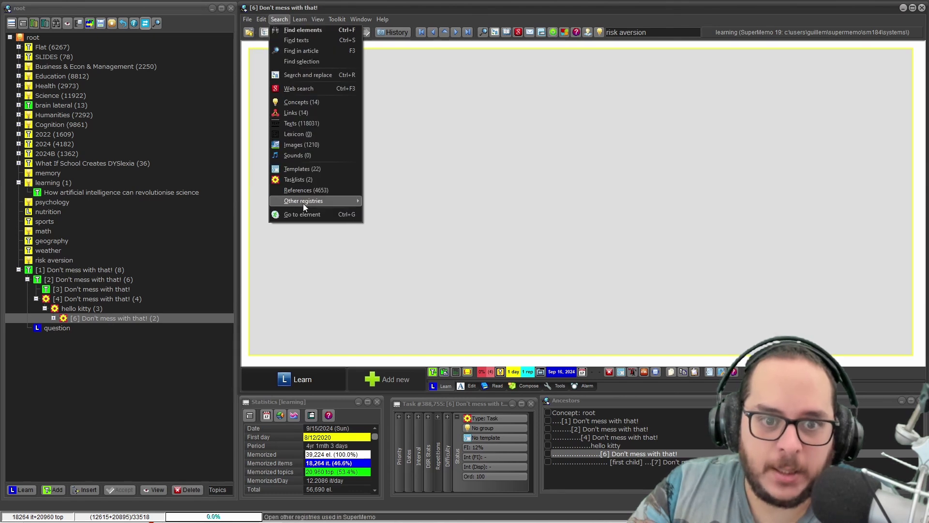
mouse_move(303, 203)
click(388, 247)
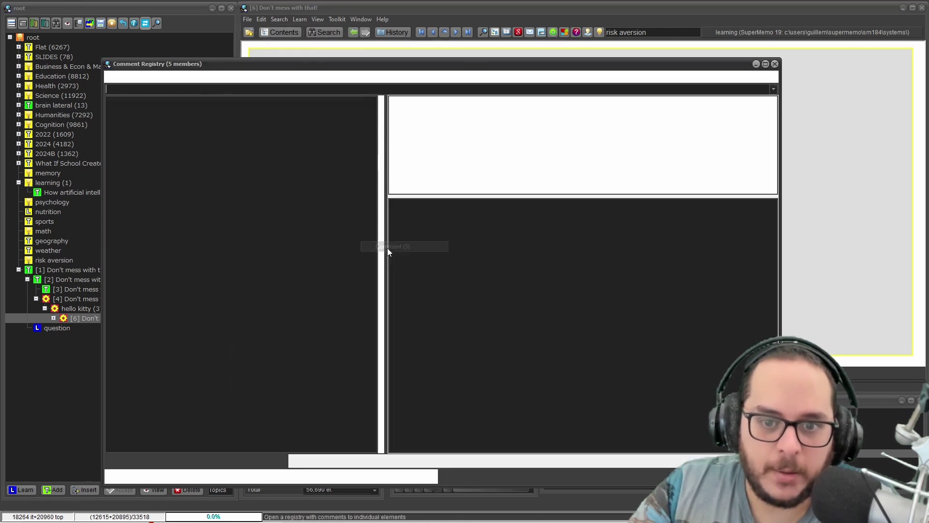
click(128, 126)
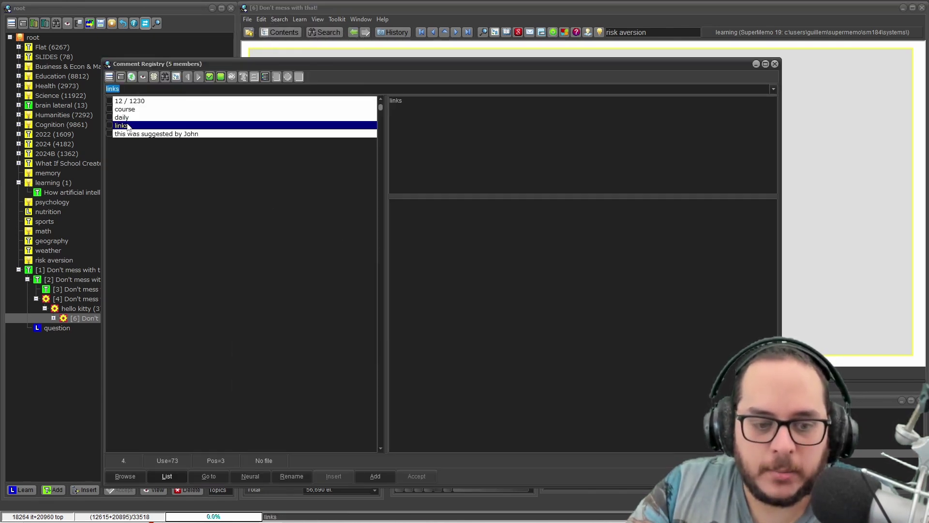
click(129, 118)
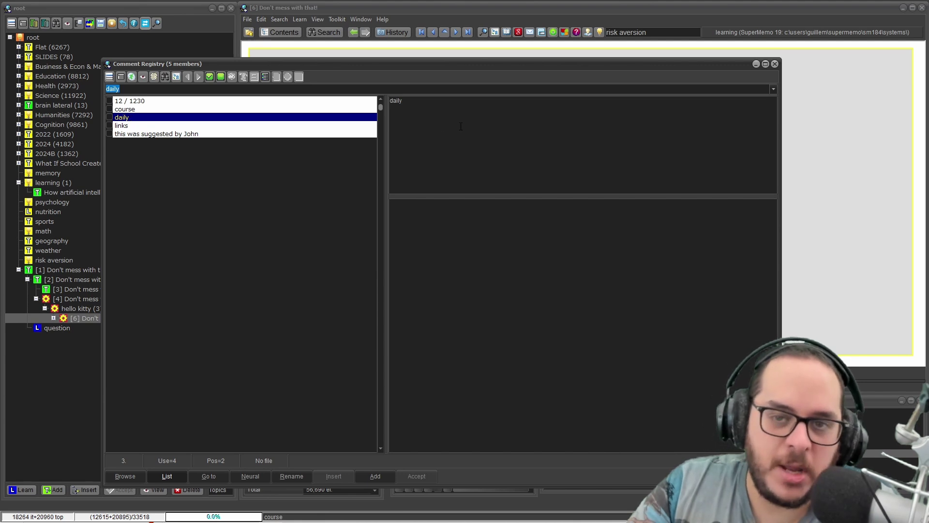
click(121, 127)
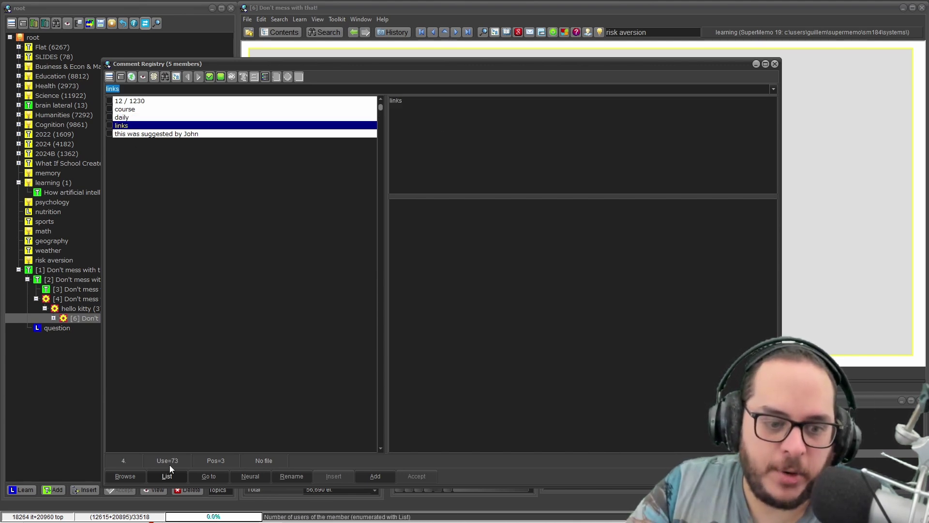
right_click(120, 128)
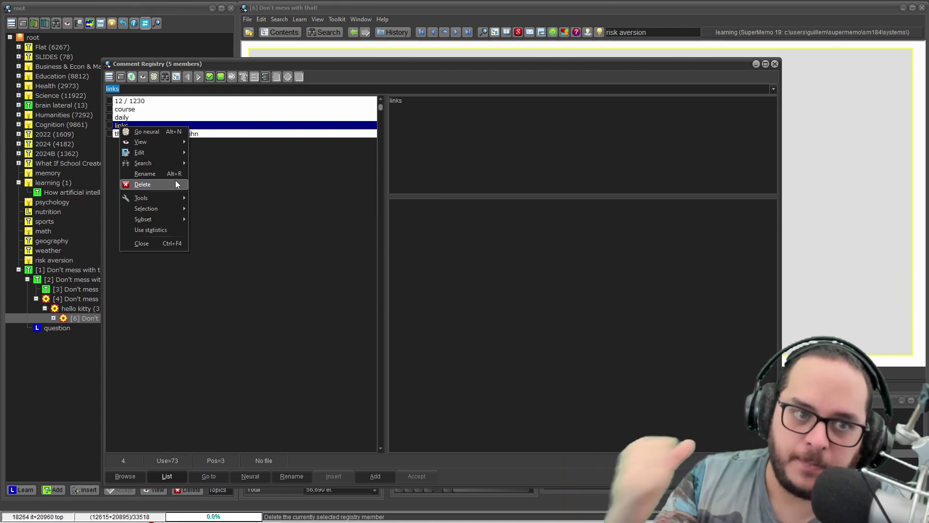
click(121, 126)
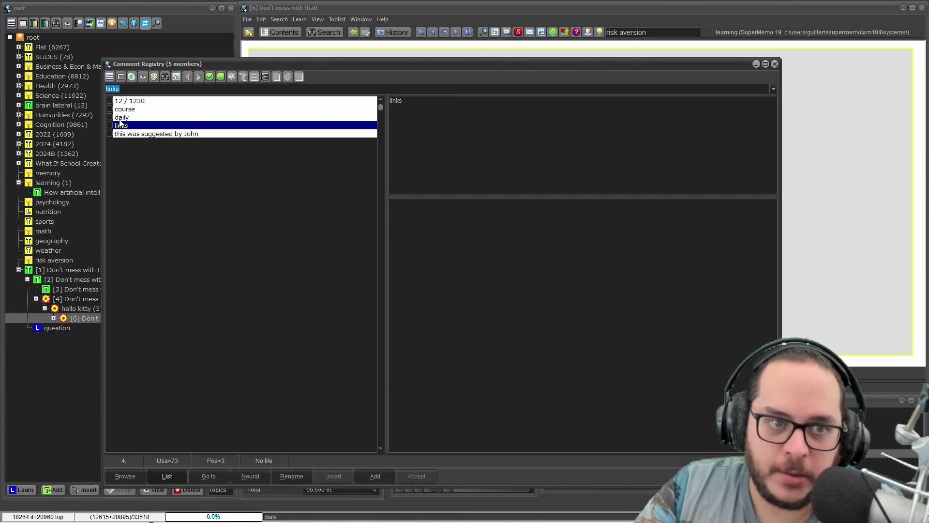
Step: Open the 'Glossary of graph theory' topic from the 'daily' comment and clear its comment
click(122, 118)
double_click(122, 118)
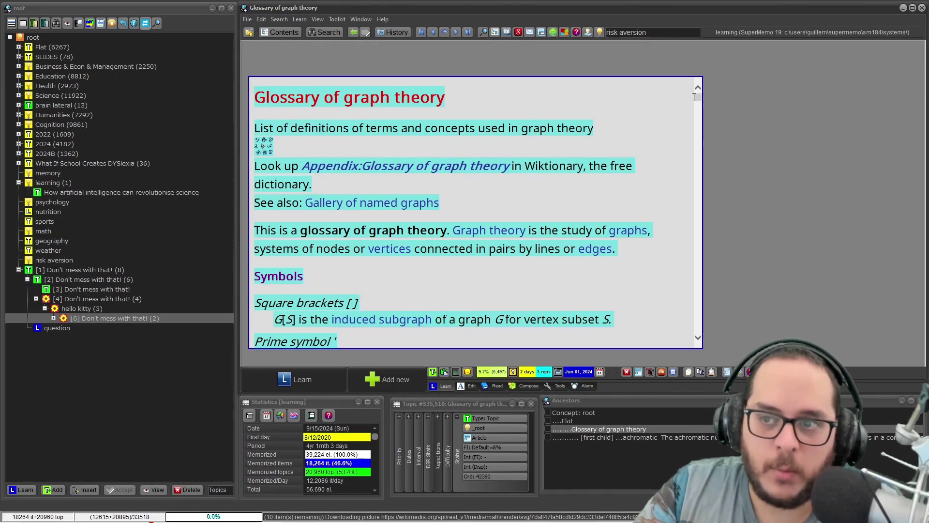
drag(698, 97, 687, 357)
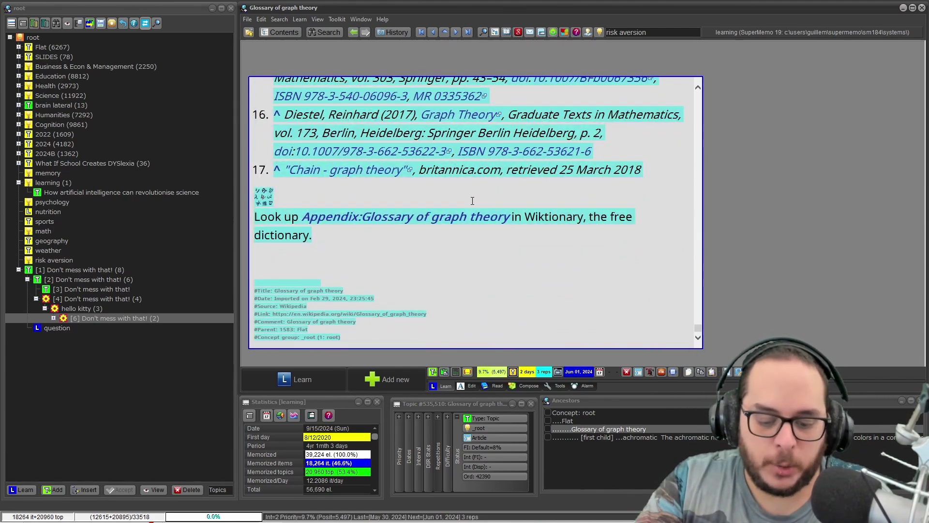
key(ctrl+shift+p)
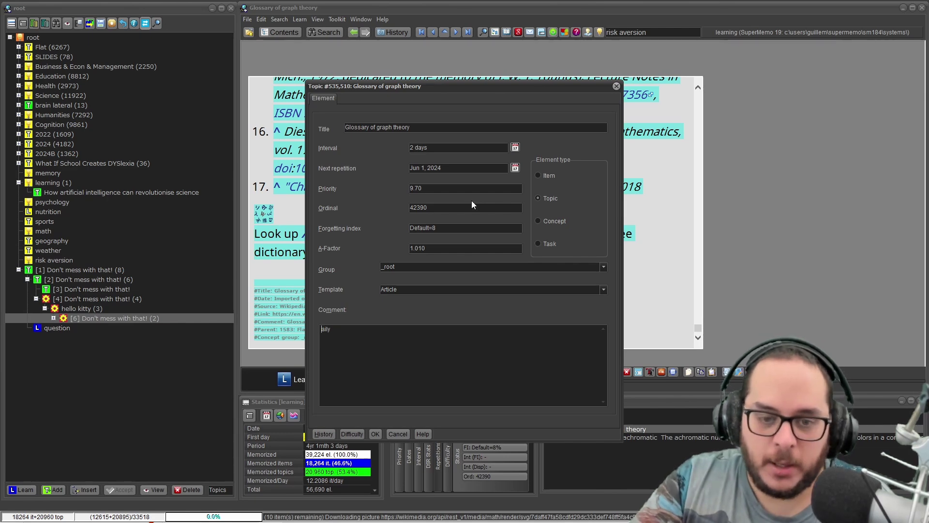
key(Escape)
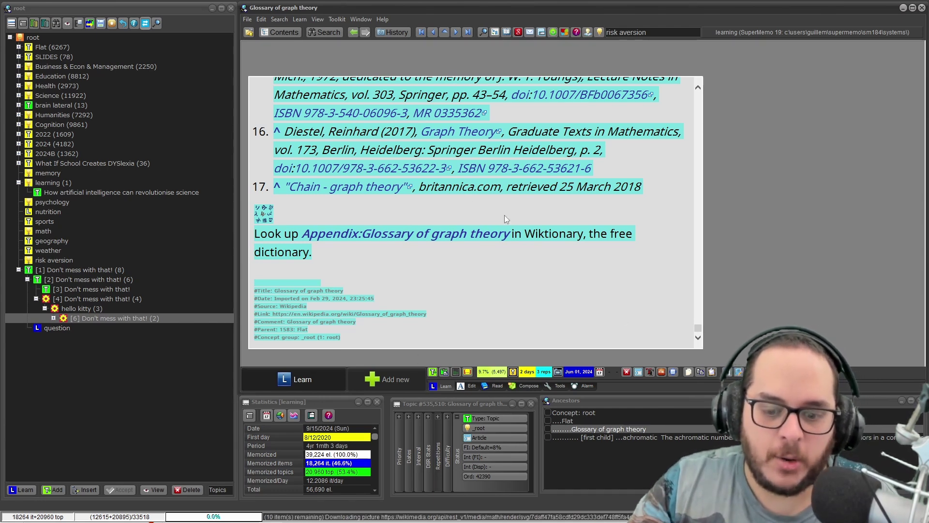
click(281, 20)
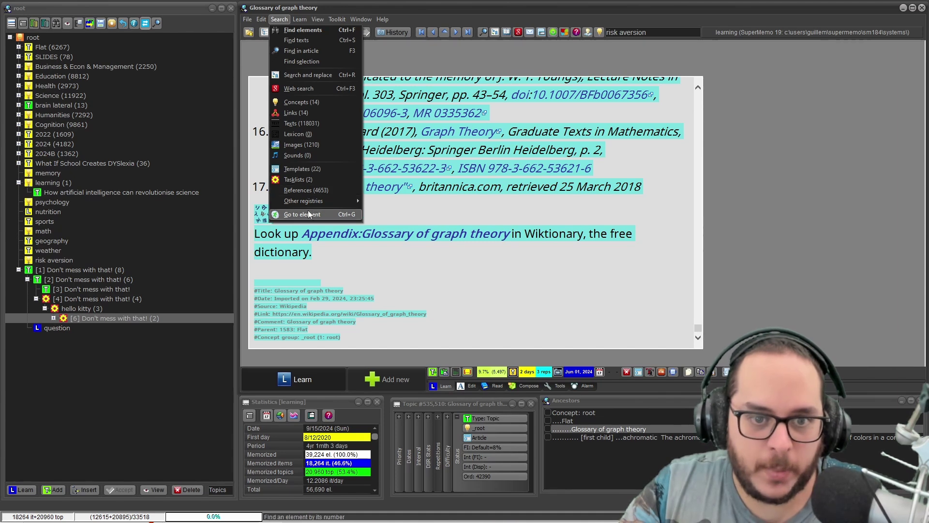
mouse_move(310, 203)
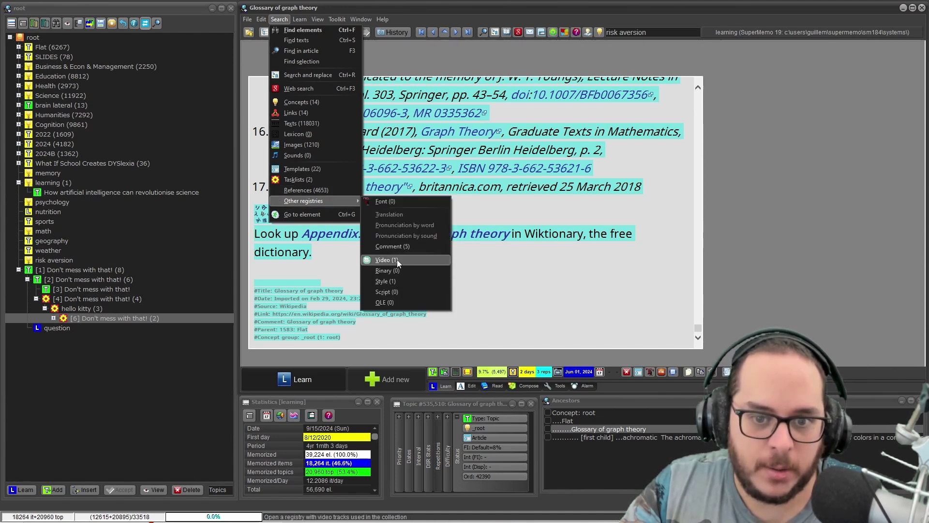
click(391, 247)
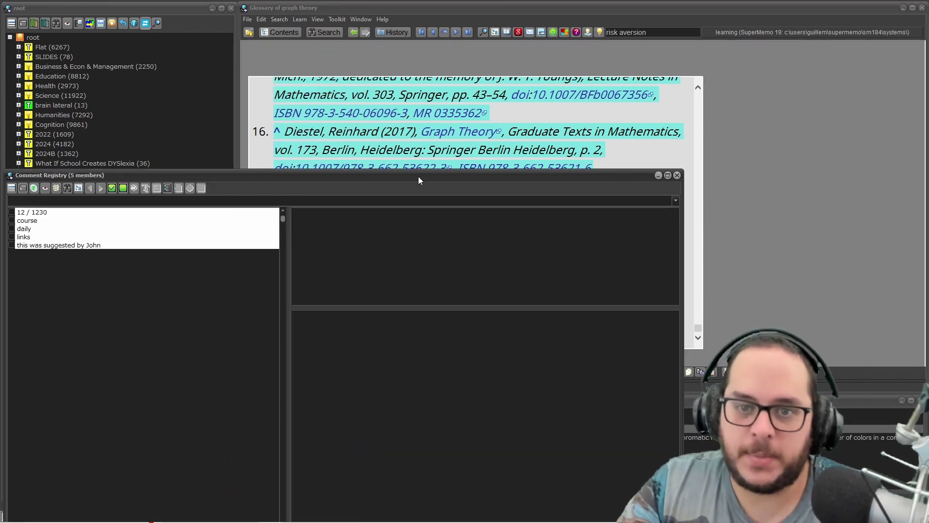
drag(418, 176, 577, 65)
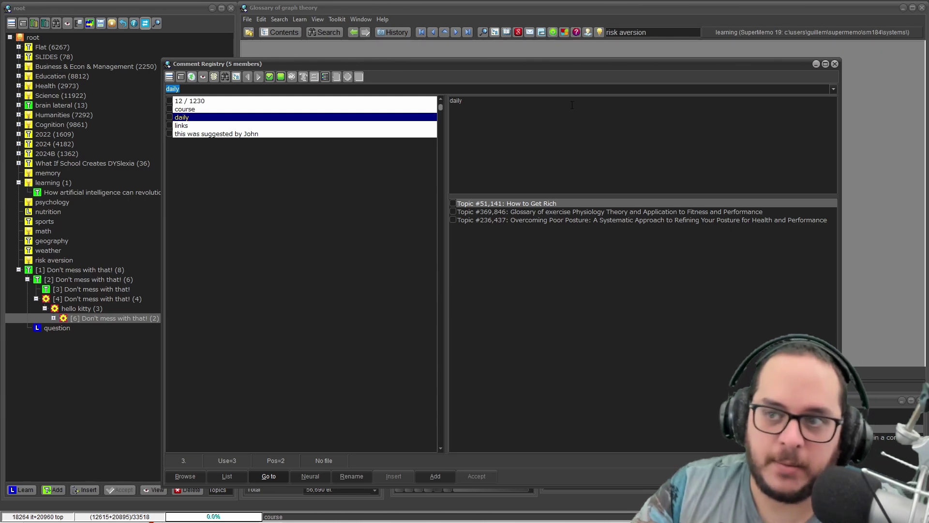
key(Escape)
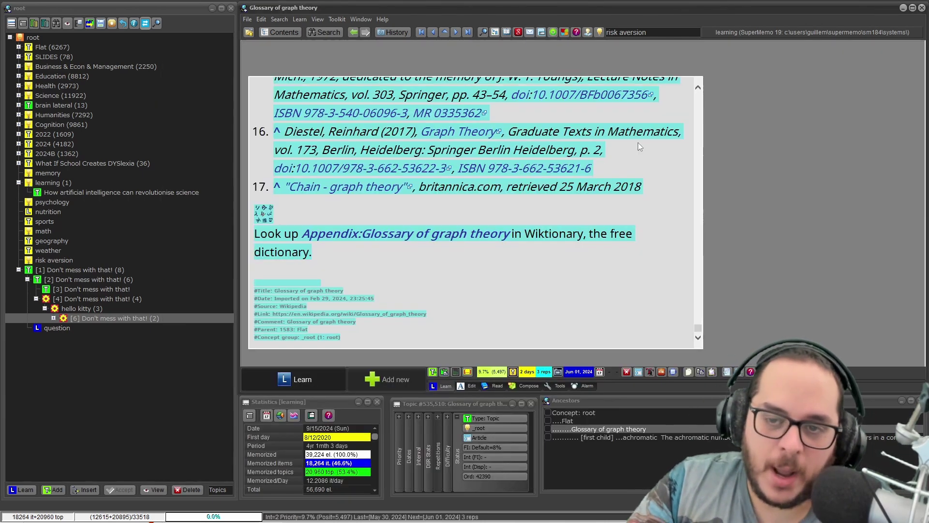